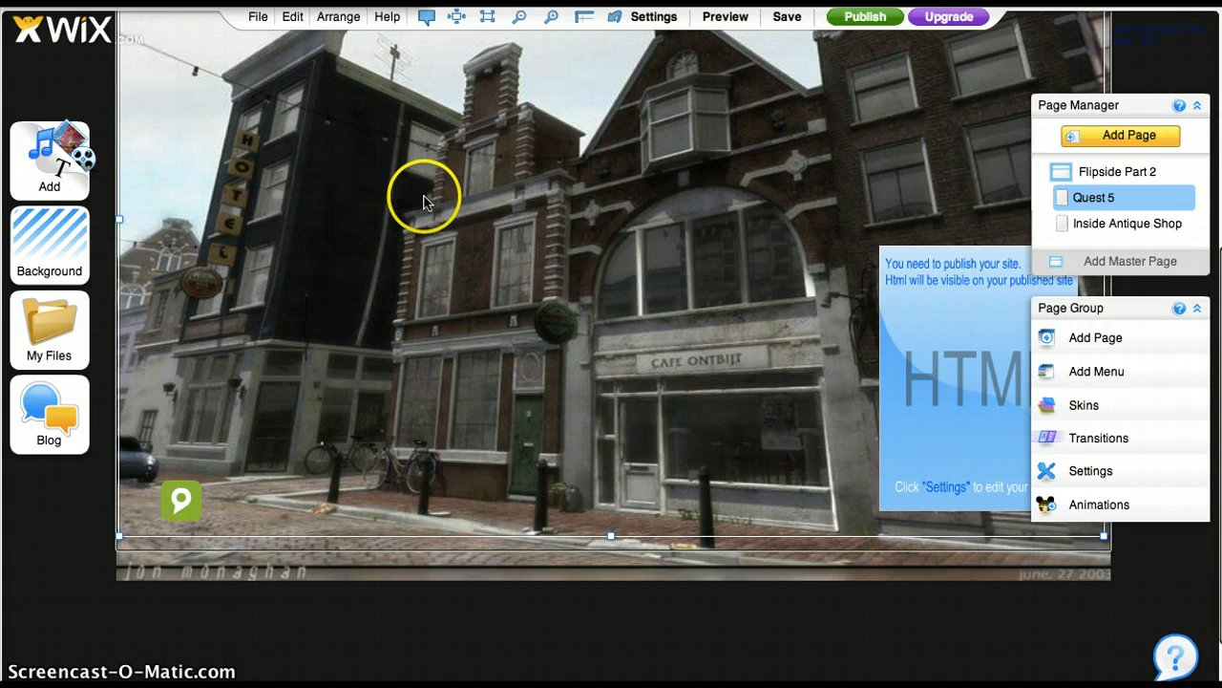
left_click(1122, 227)
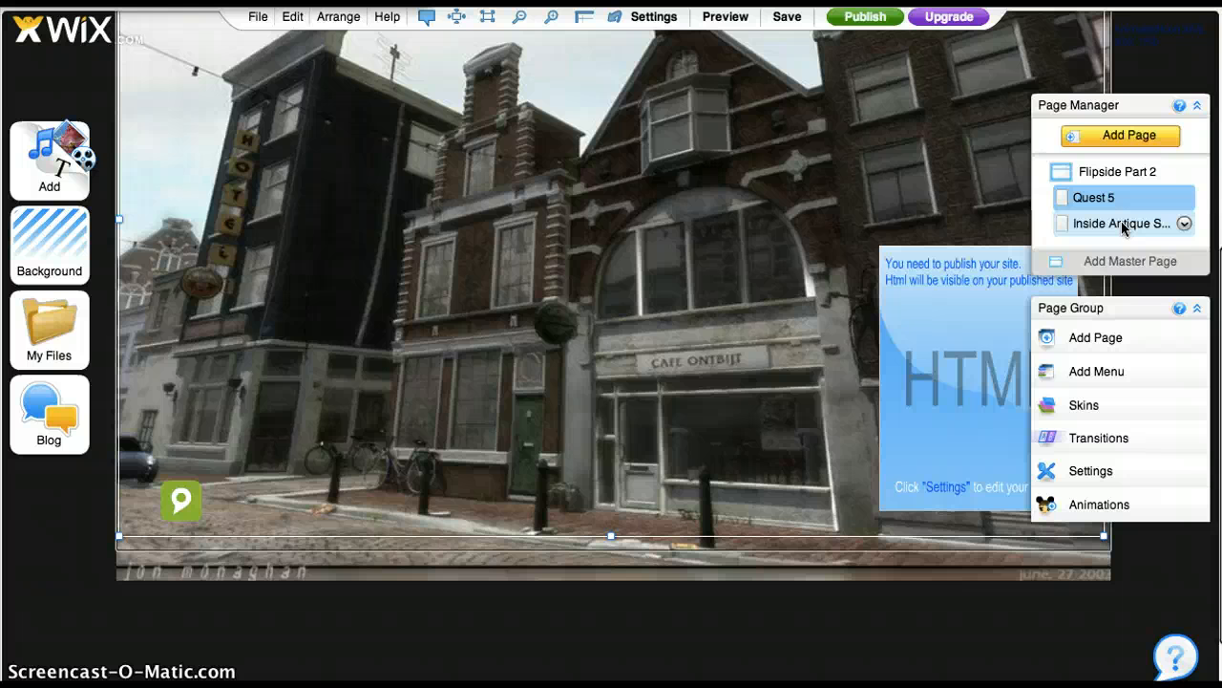
left_click(1124, 233)
left_click(1120, 222)
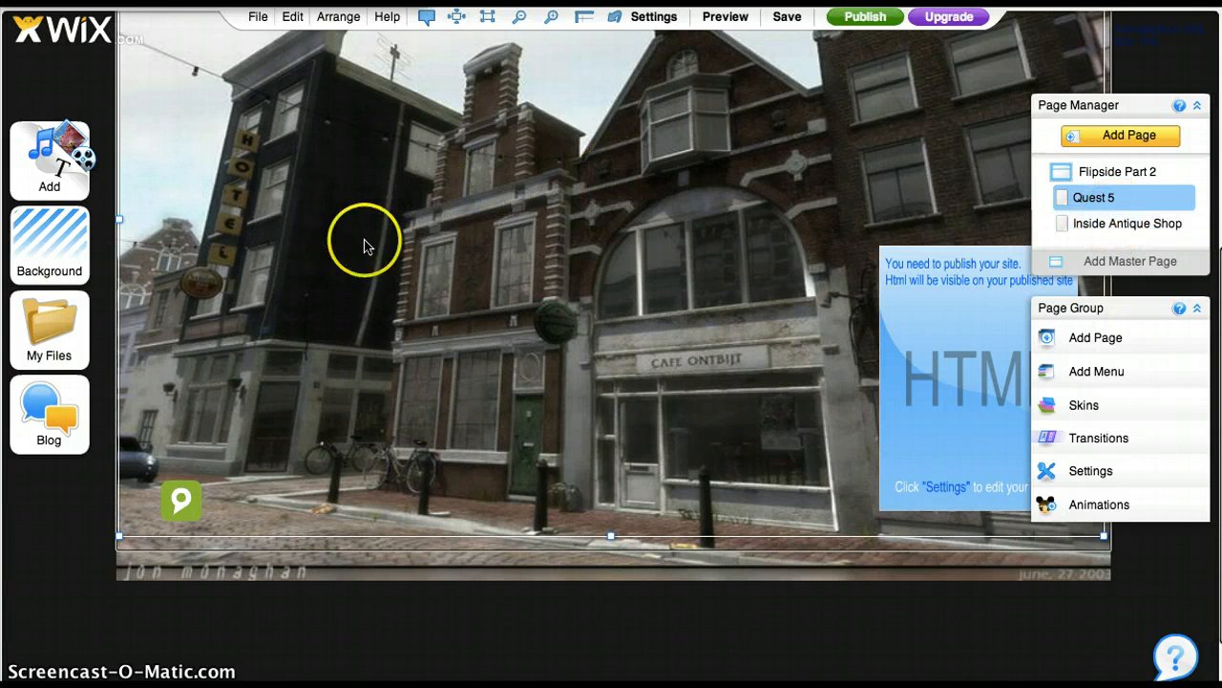
Look up the animated map icon in the clip art icon library, and close the library without adding anything
left_click(53, 156)
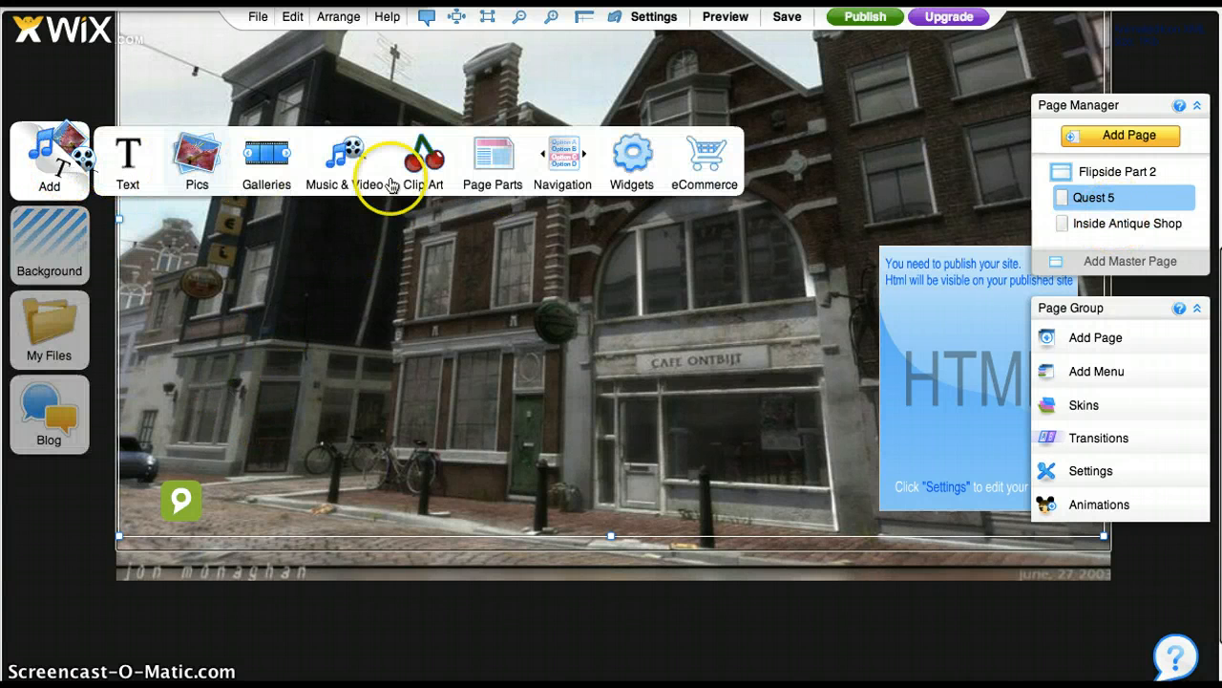
left_click(421, 158)
left_click(480, 238)
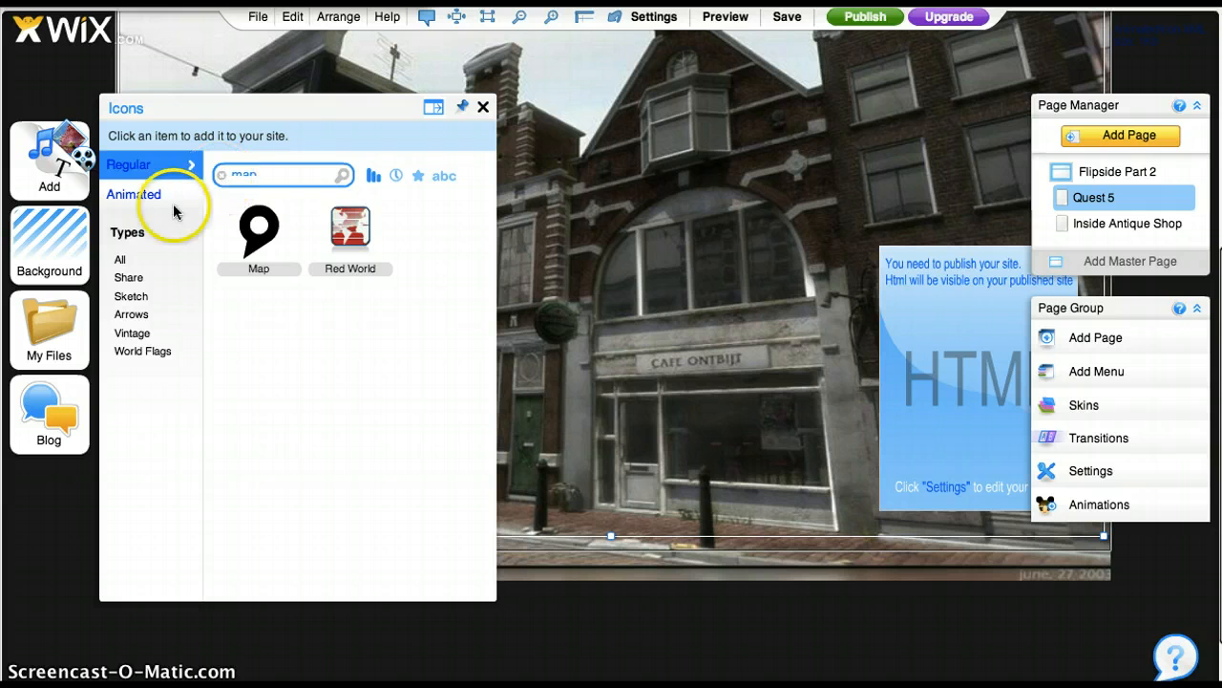
left_click(137, 196)
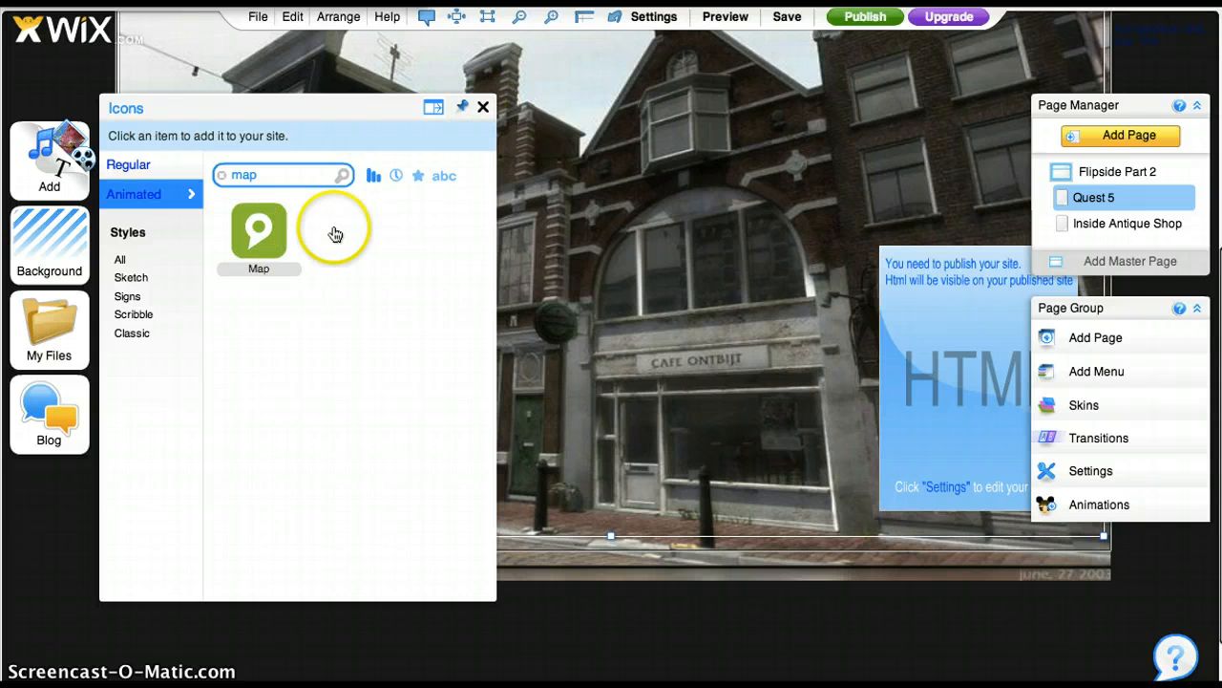
left_click(483, 110)
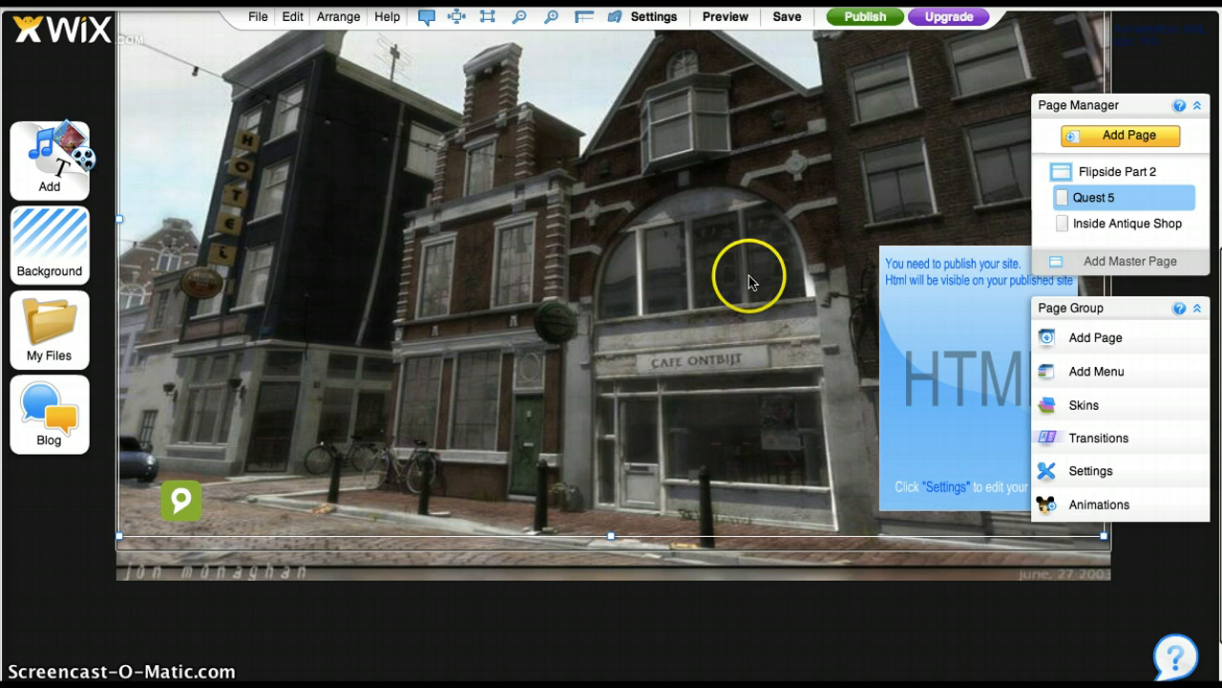
Open the Inside Antique Shop page and collapse the page management and page group options to uncover the picture
left_click(1136, 225)
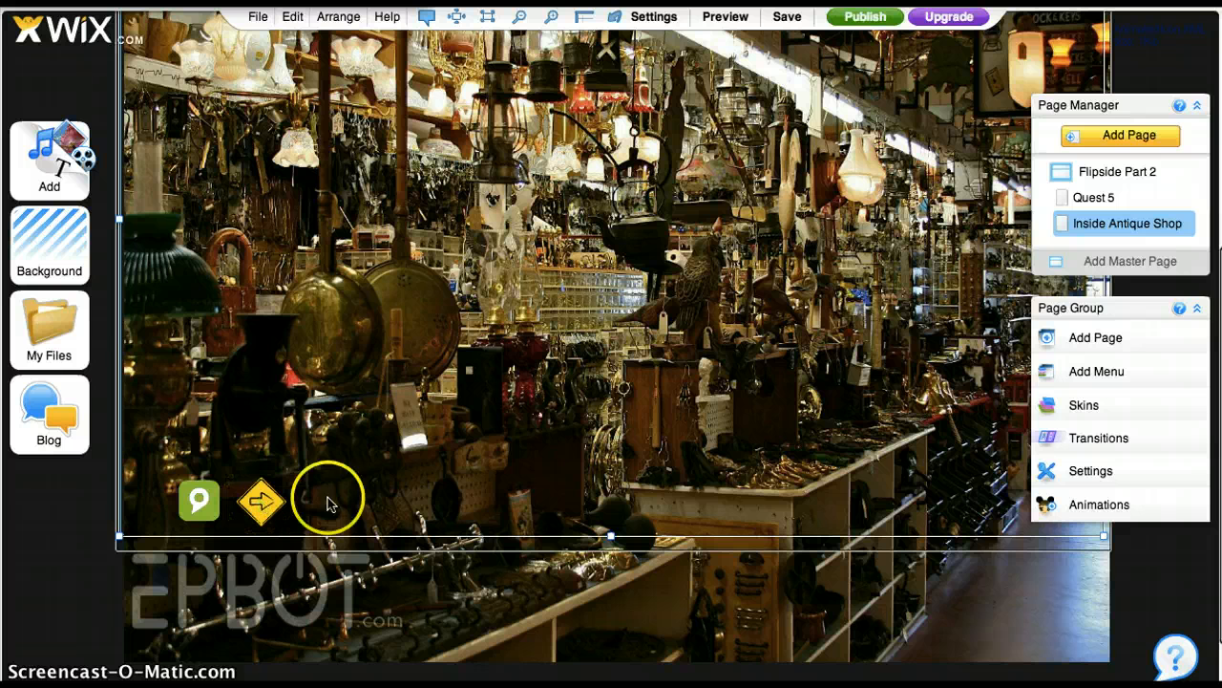
left_click(1197, 308)
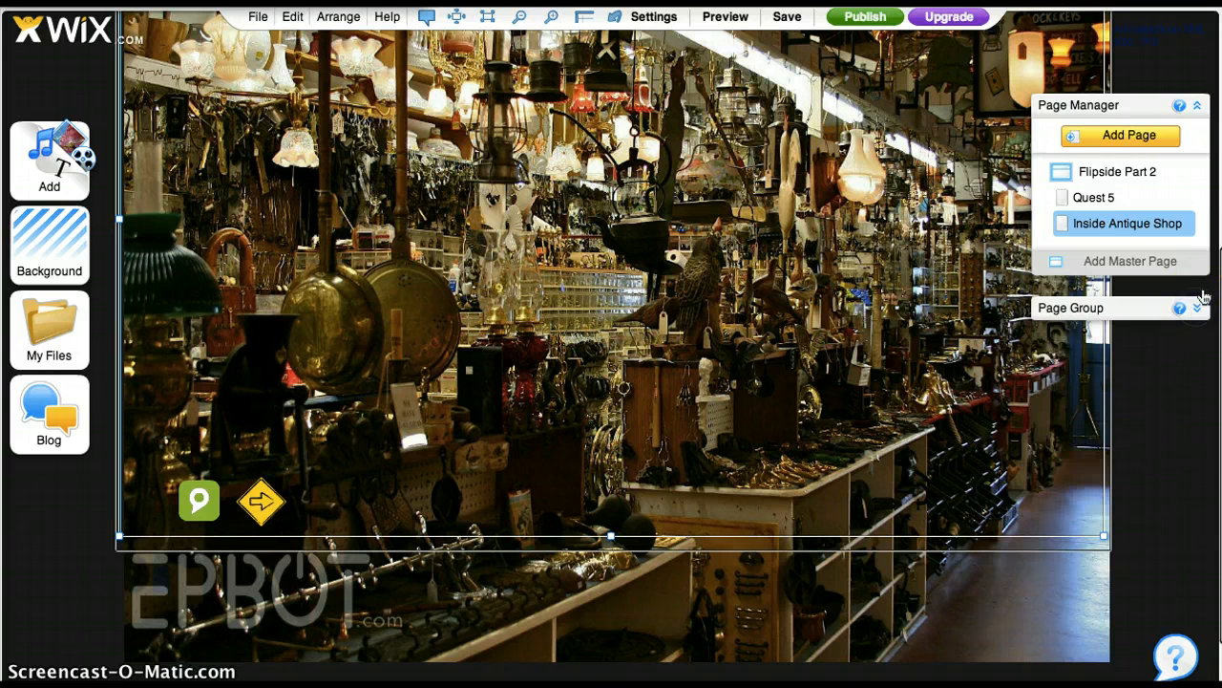
left_click(1196, 106)
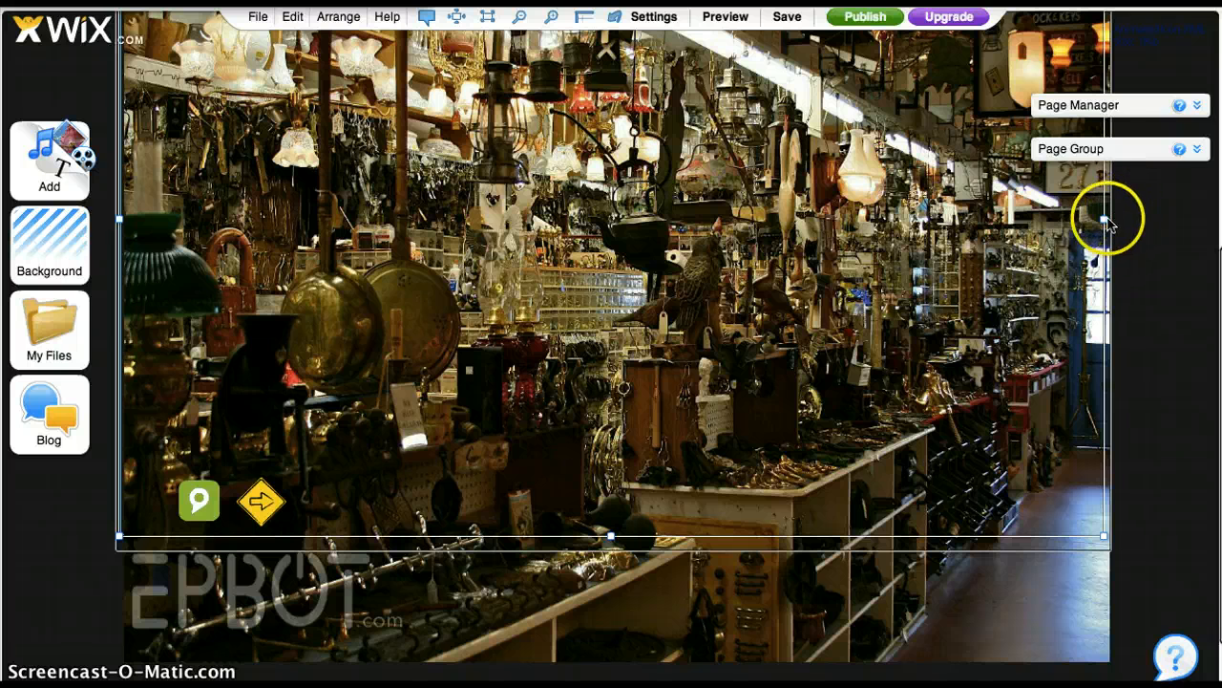
Widen the page group slightly at its right edge, and publish the site
left_click_drag(1103, 223, 1106, 226)
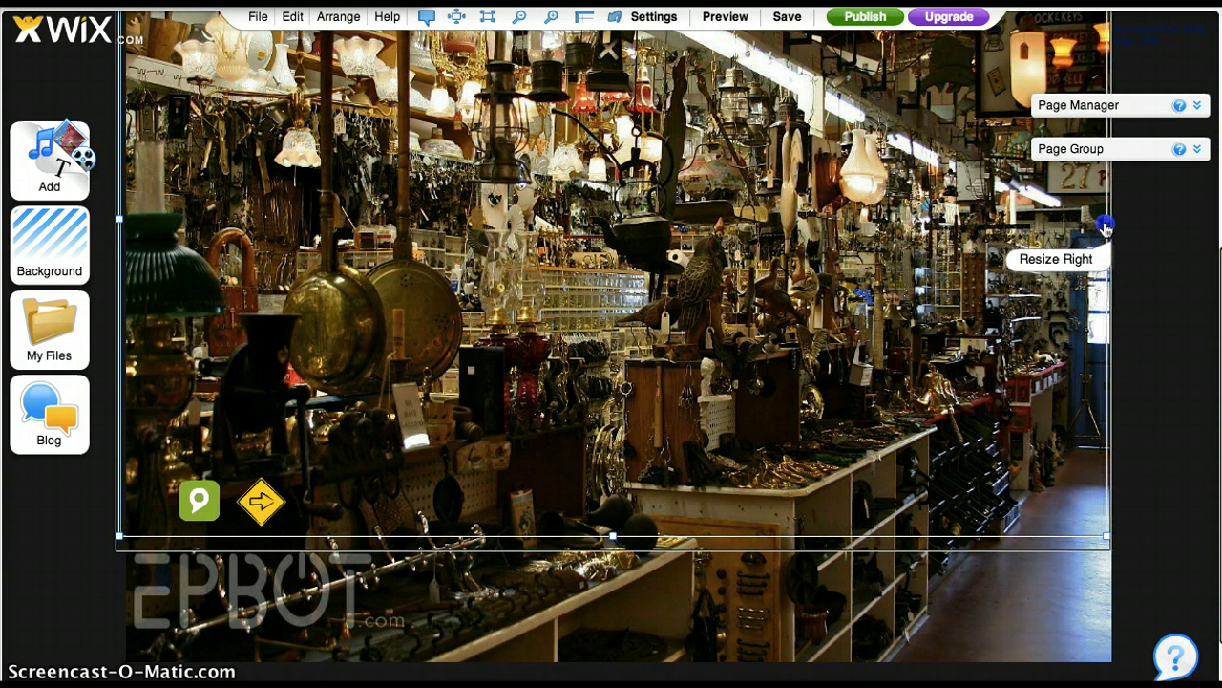
left_click(862, 19)
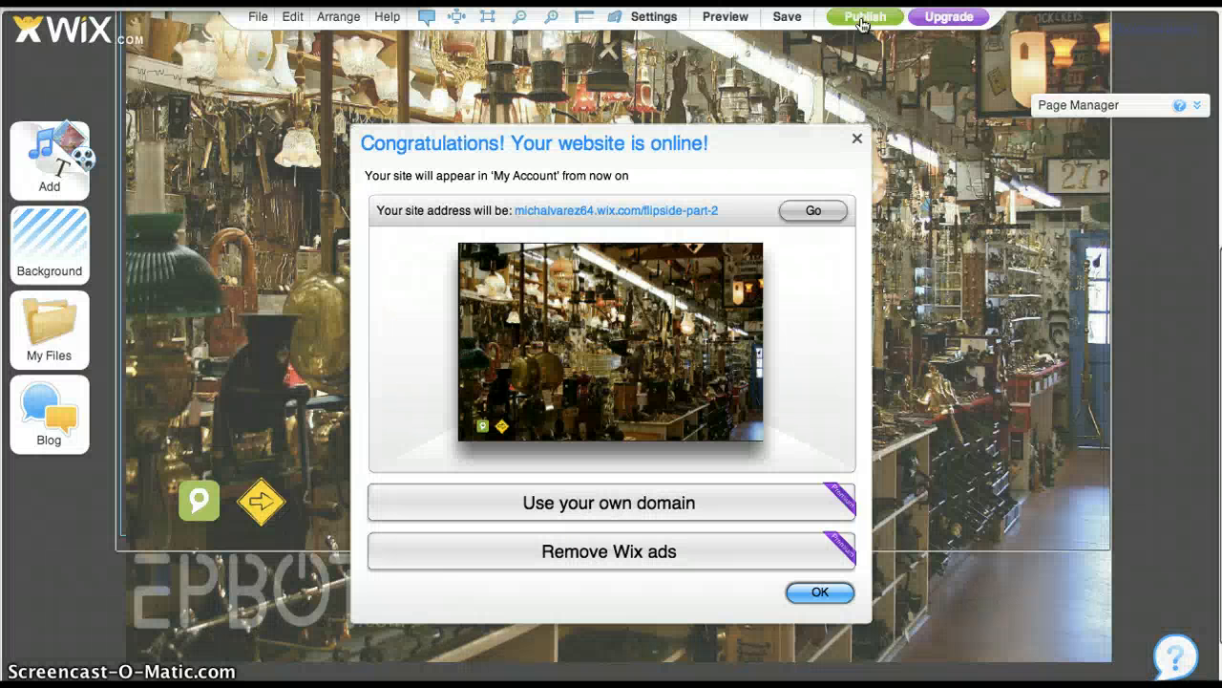
left_click(857, 139)
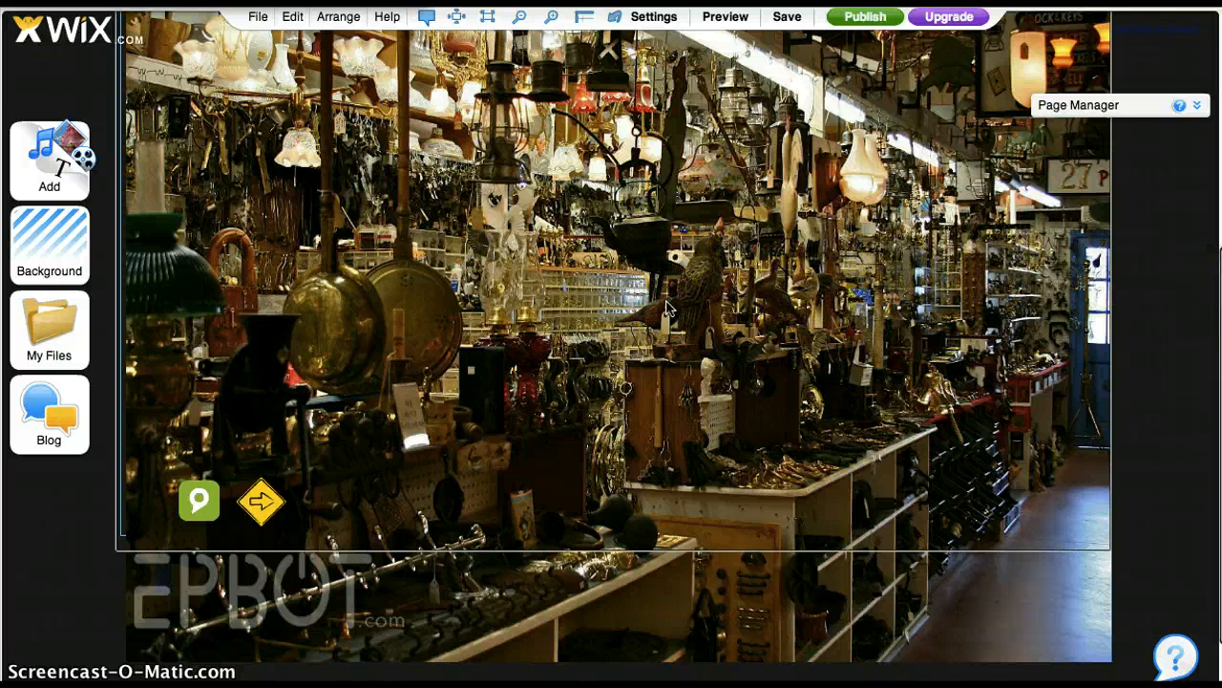
Add the light-blue Bling animation from the third page of Video Effects to the antique shop page
left_click(43, 157)
left_click(433, 163)
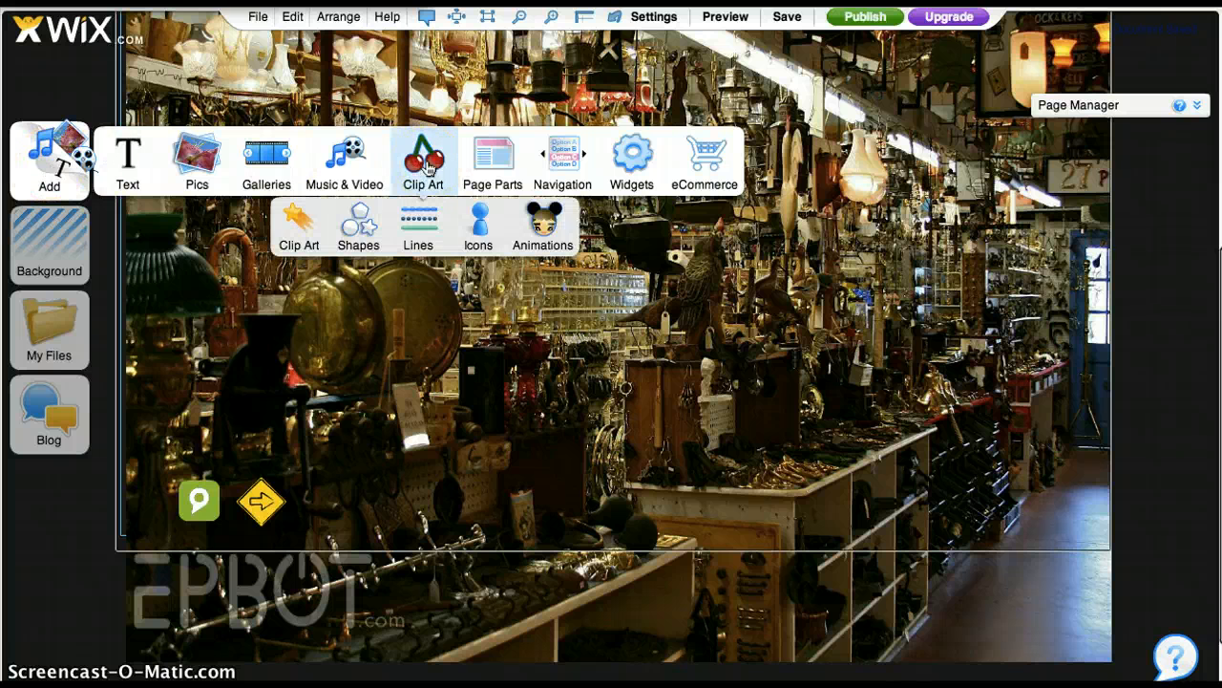
left_click(542, 234)
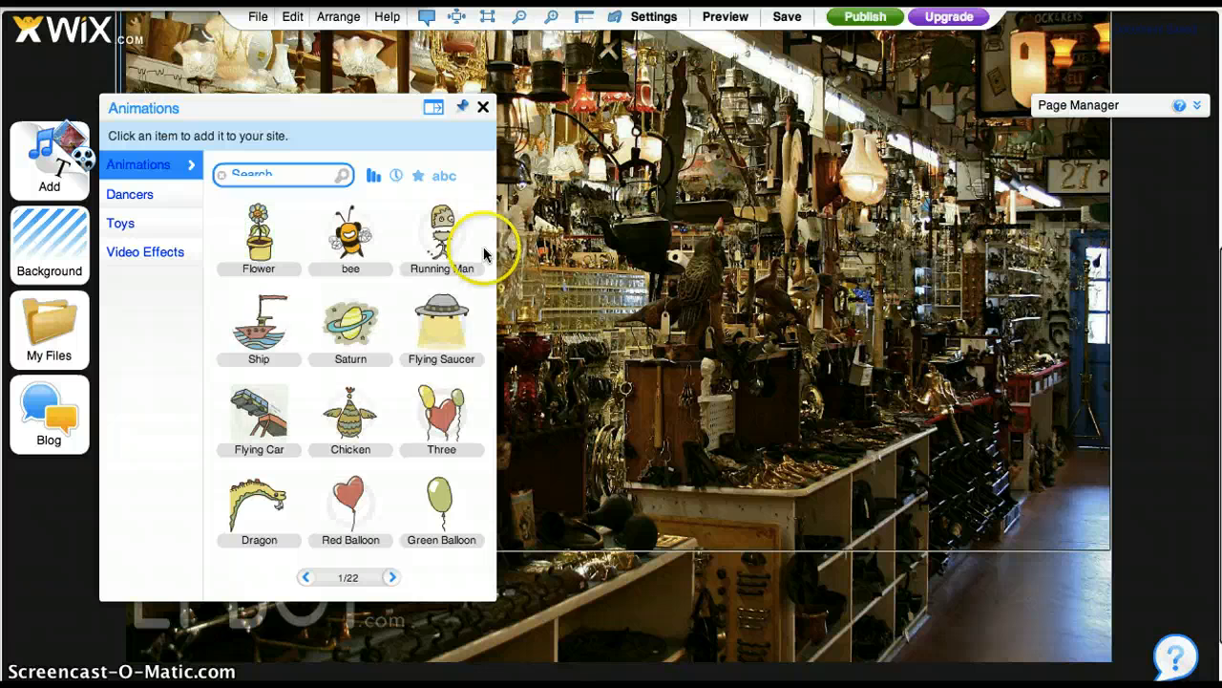
left_click(153, 253)
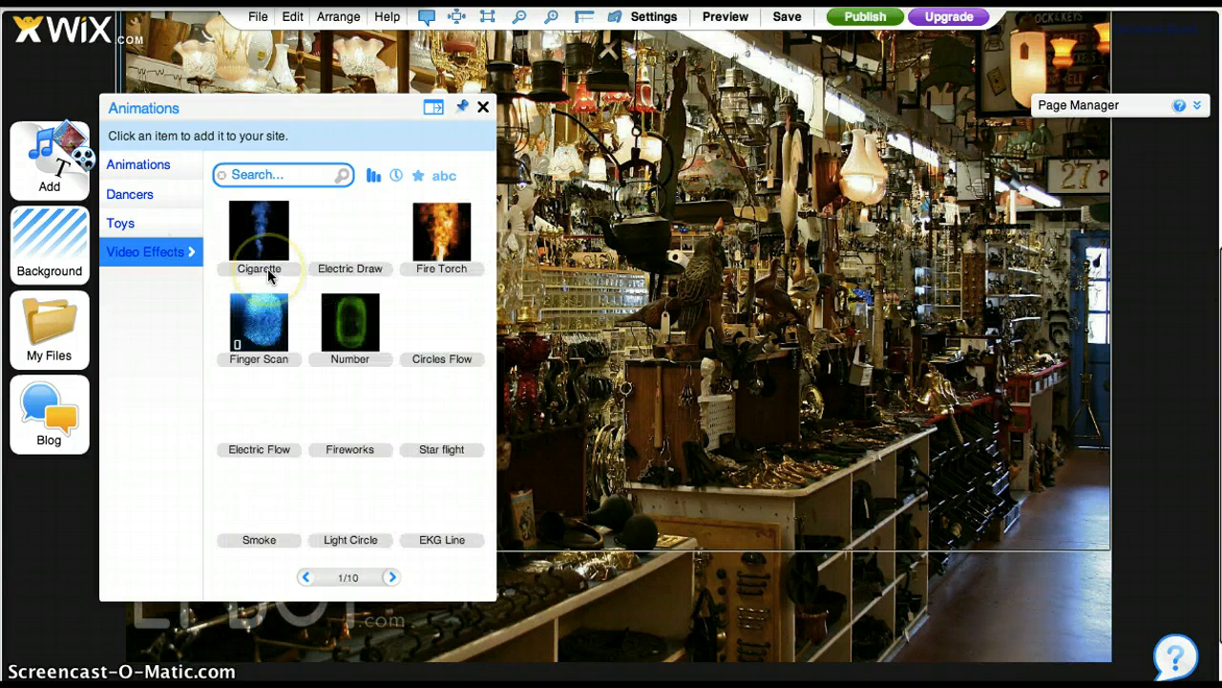
left_click(391, 577)
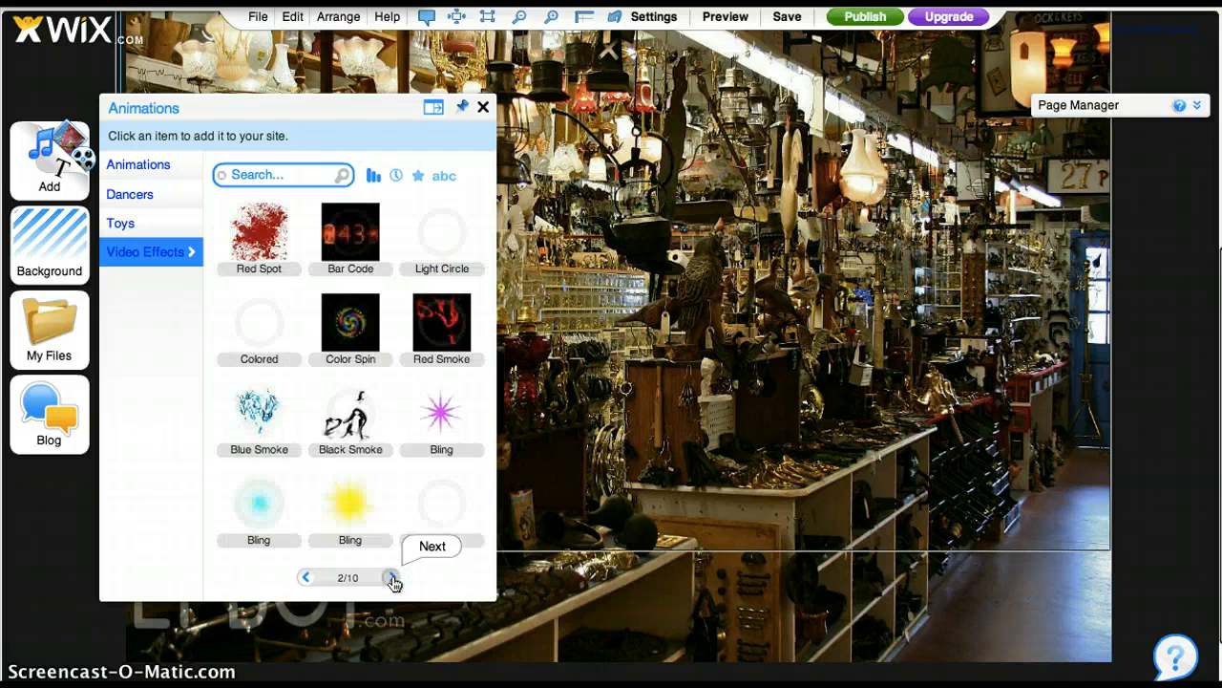
left_click(391, 578)
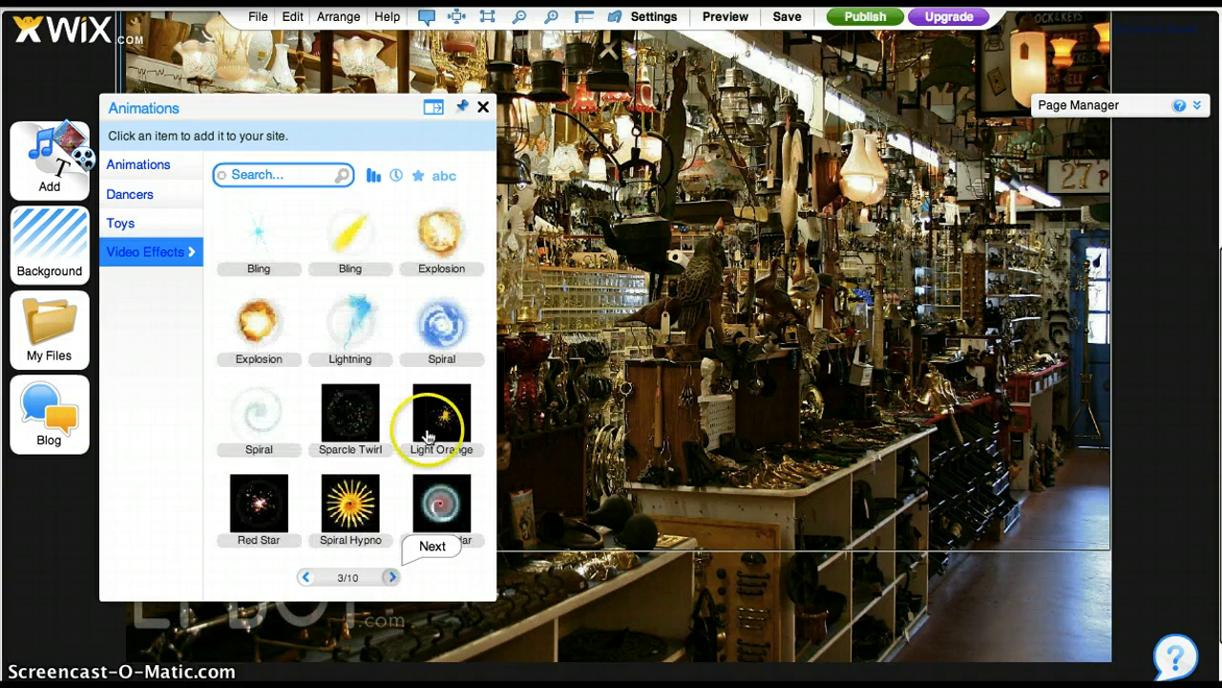
left_click(256, 234)
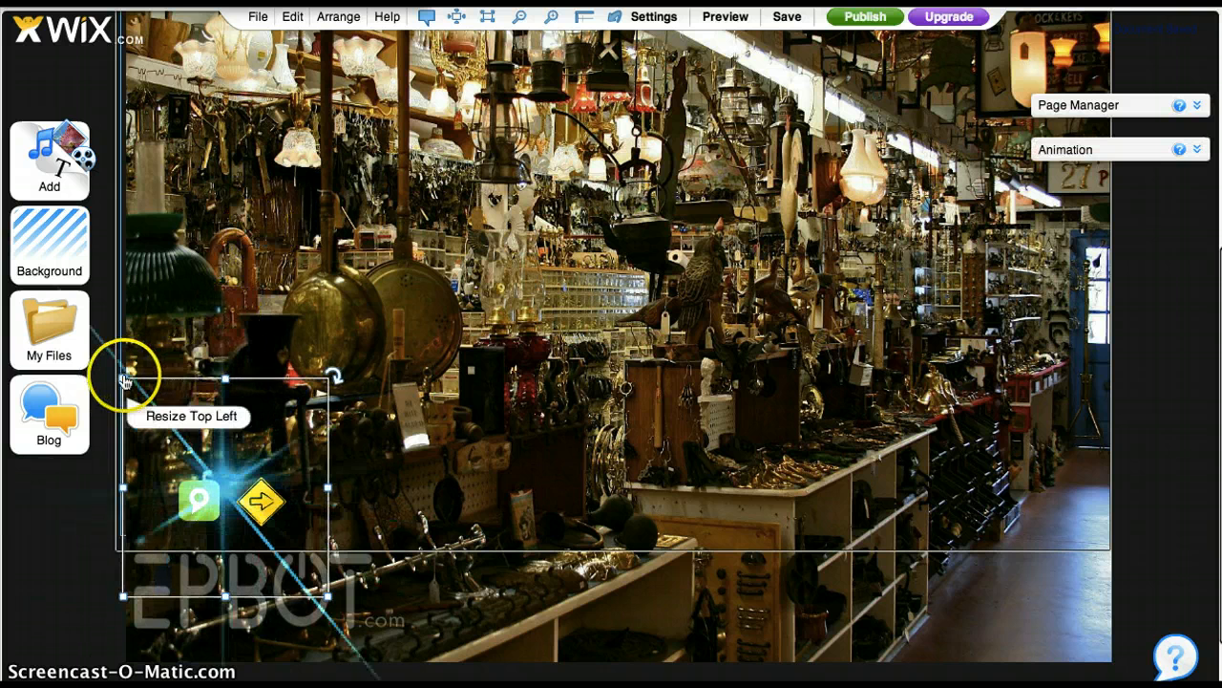
Shrink the Bling animation to a small square and place it over the bird figurine on the shop counter
left_click_drag(125, 379, 268, 461)
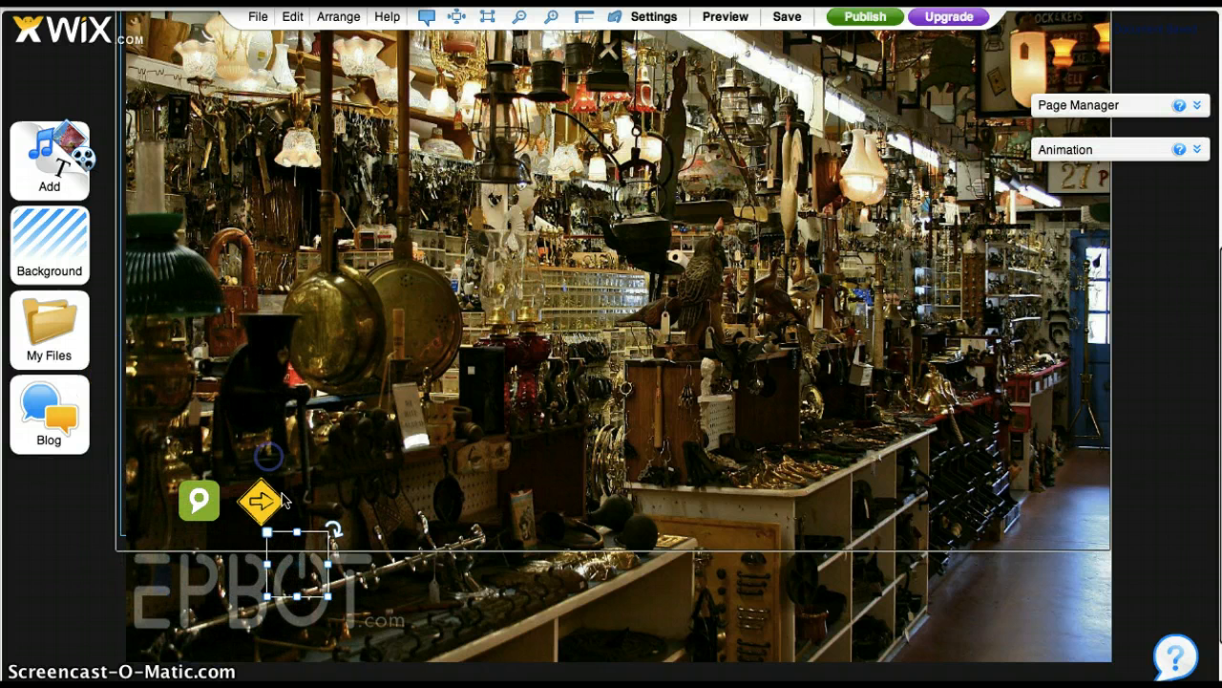
left_click_drag(298, 535, 712, 253)
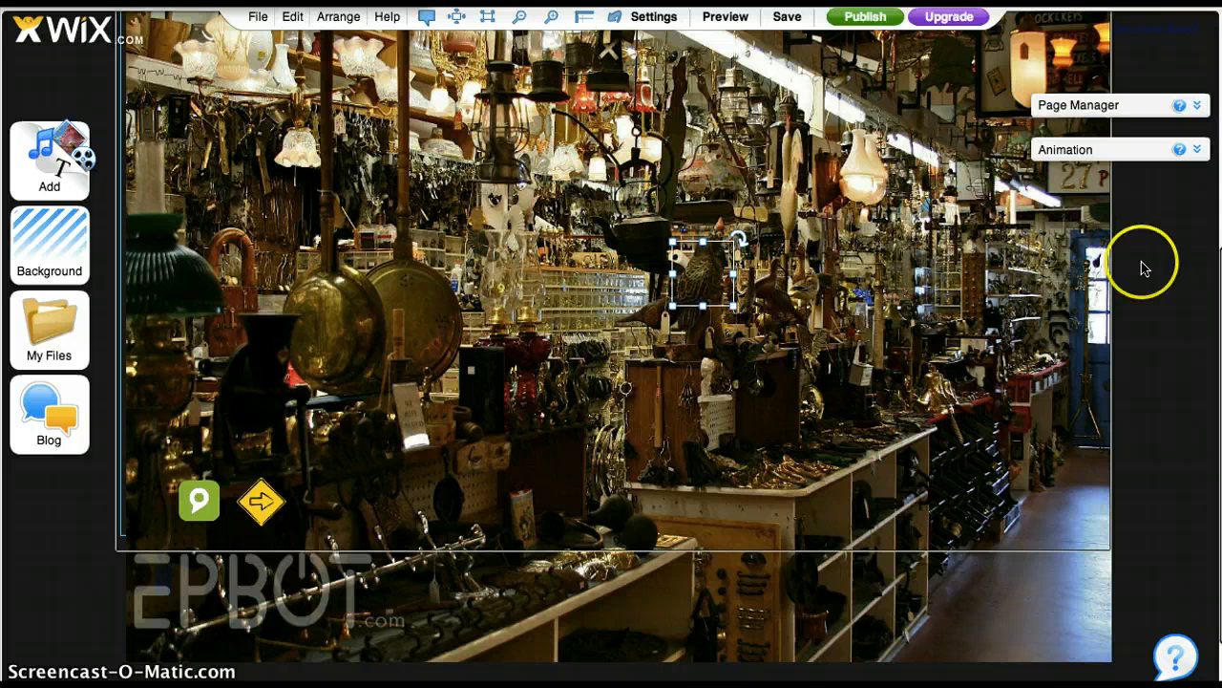
Open the link settings of the Bling animation, and switch to the Edmodo library to show the LA6 Unit 5 folder
left_click(1198, 152)
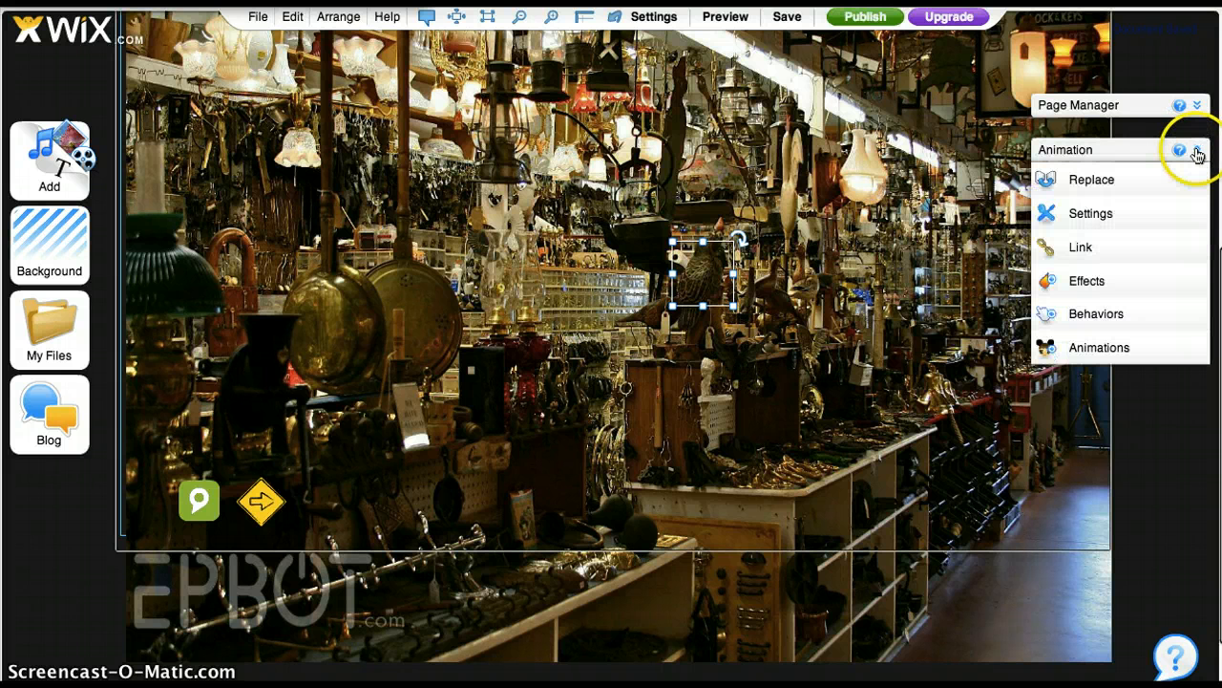
left_click(1082, 249)
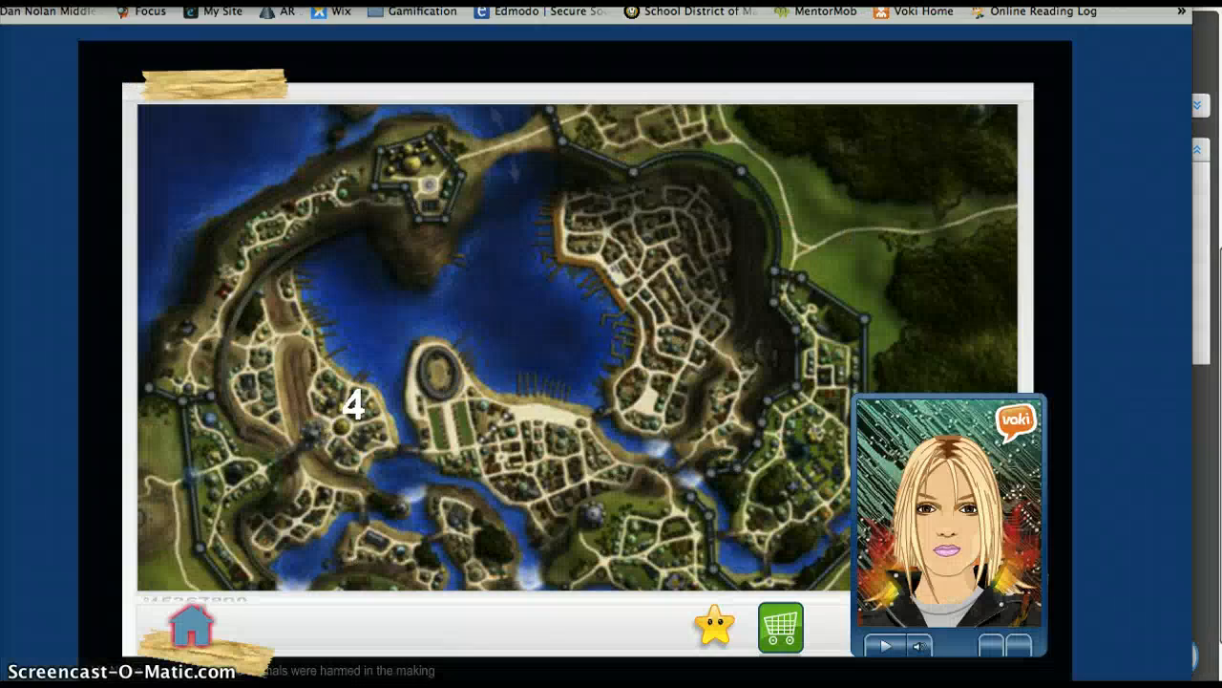
left_click(665, 195)
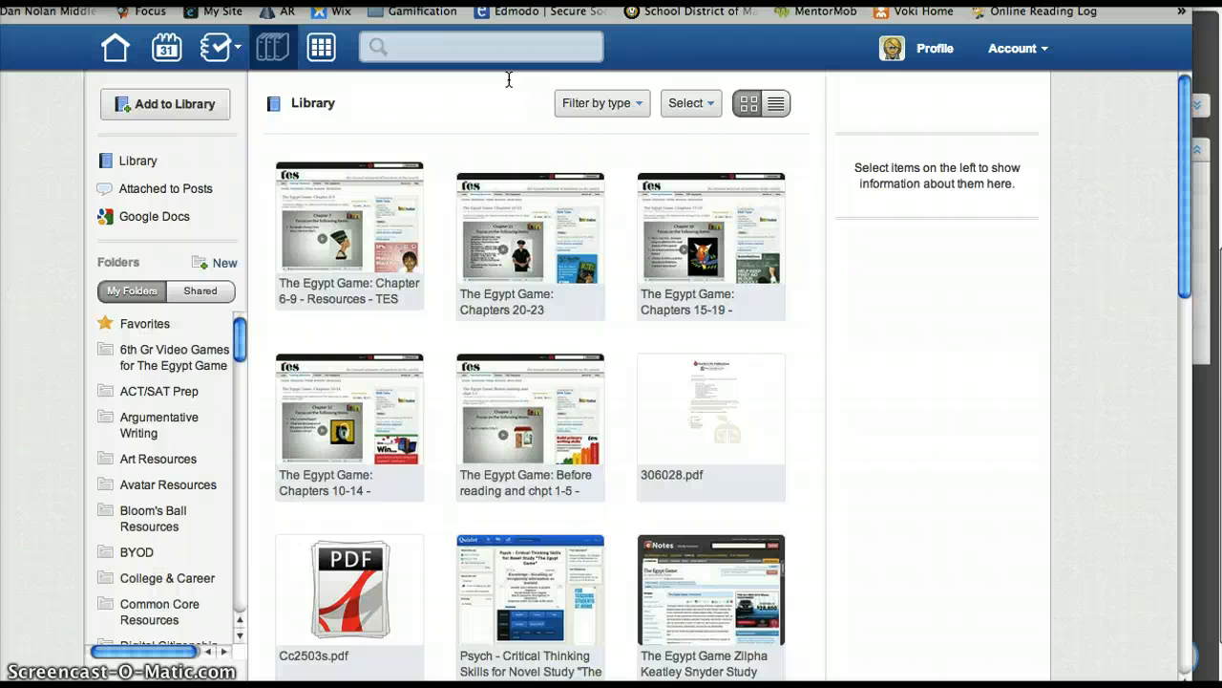
left_click_drag(234, 327, 240, 464)
left_click(177, 432)
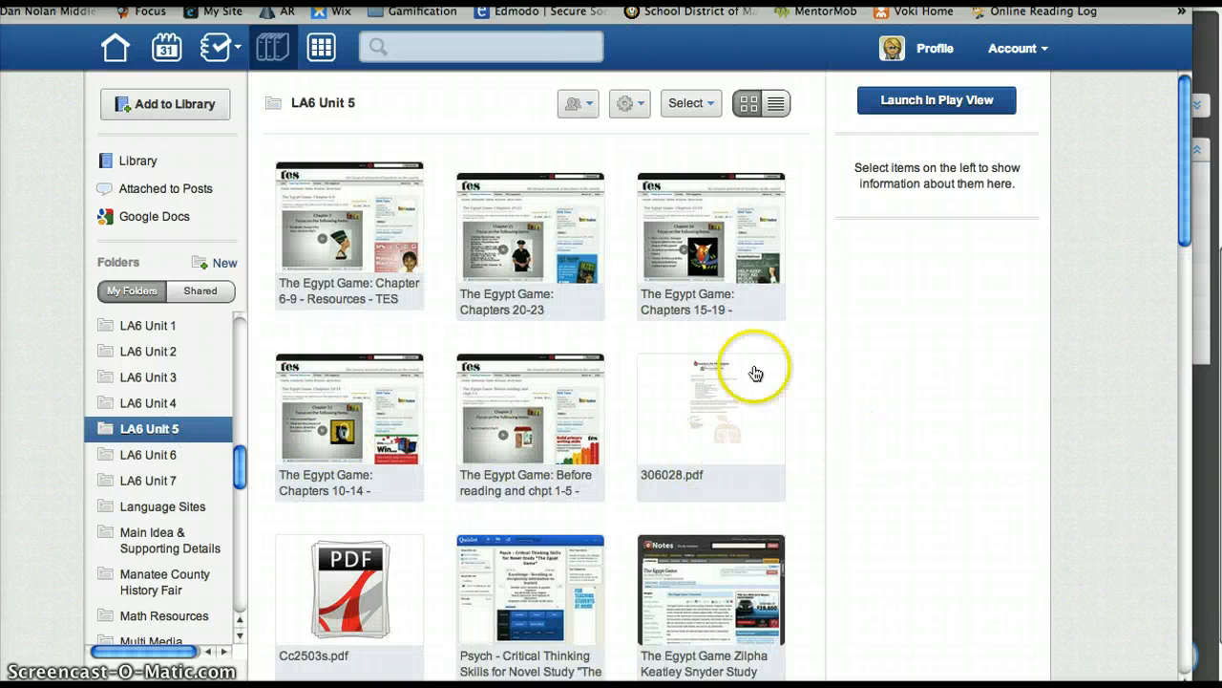
Find kwlchart.pdf among the library's Google Docs files and open it in Google Docs
left_click(150, 223)
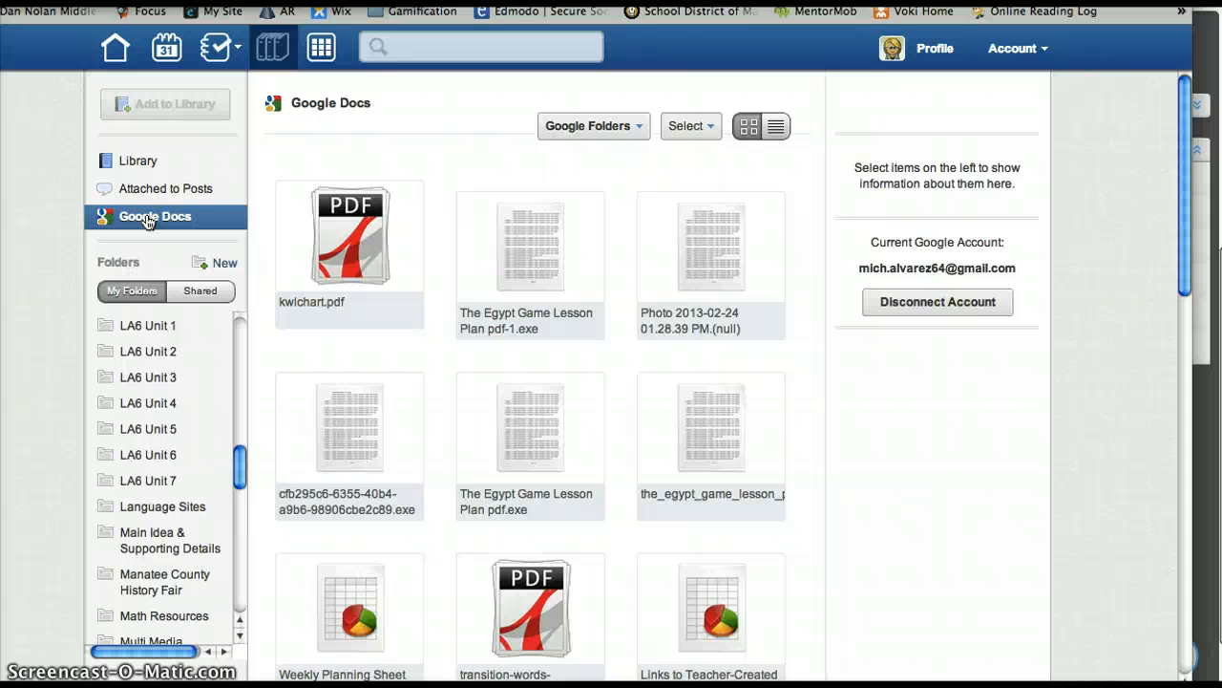
left_click(352, 238)
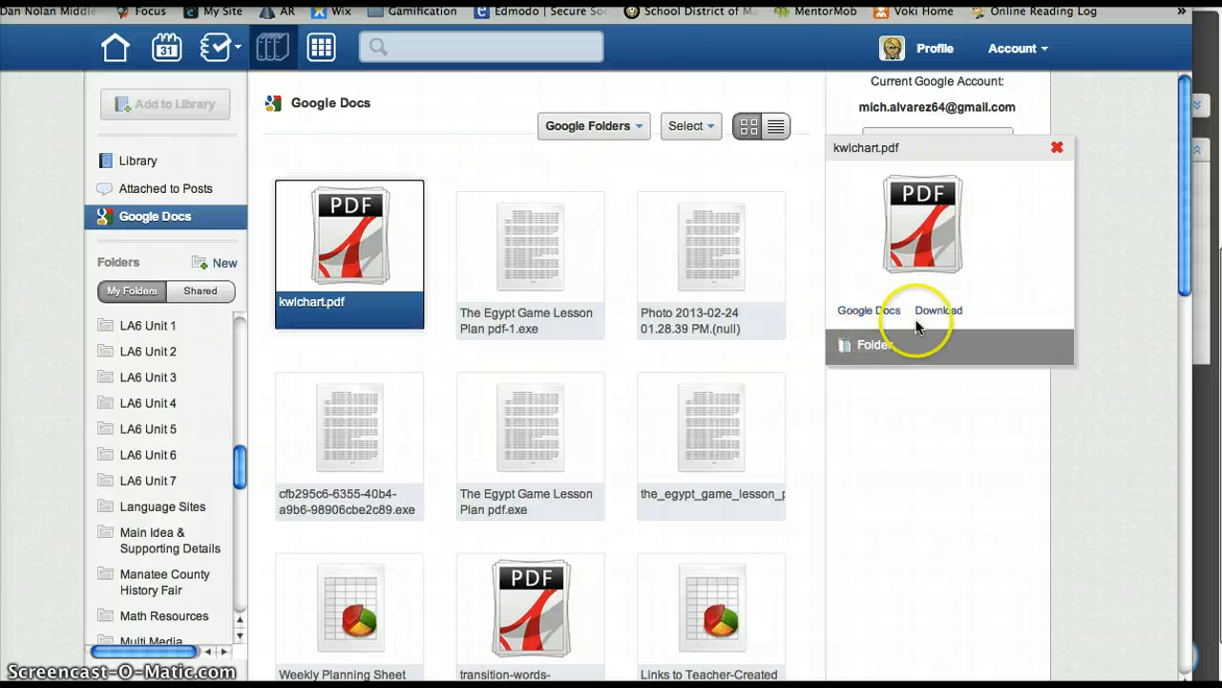
left_click(868, 311)
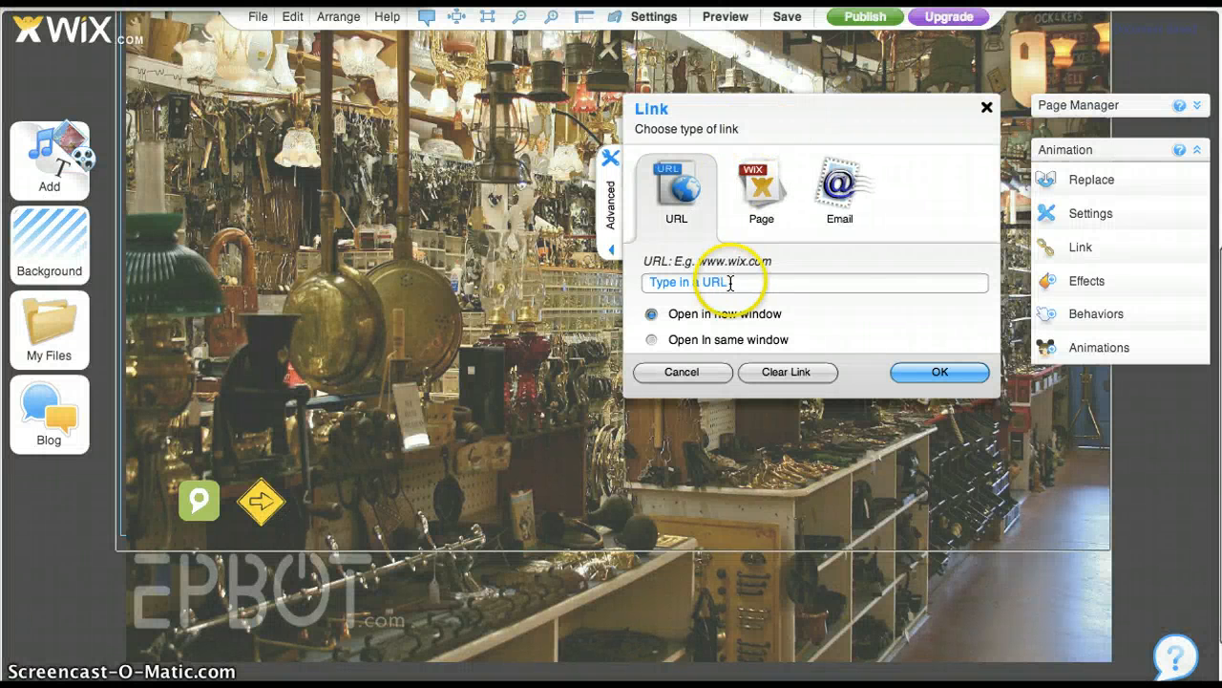
Back in Wix, link the Bling animation to the copied document URL, set to open in a new window
left_click_drag(731, 283, 607, 278)
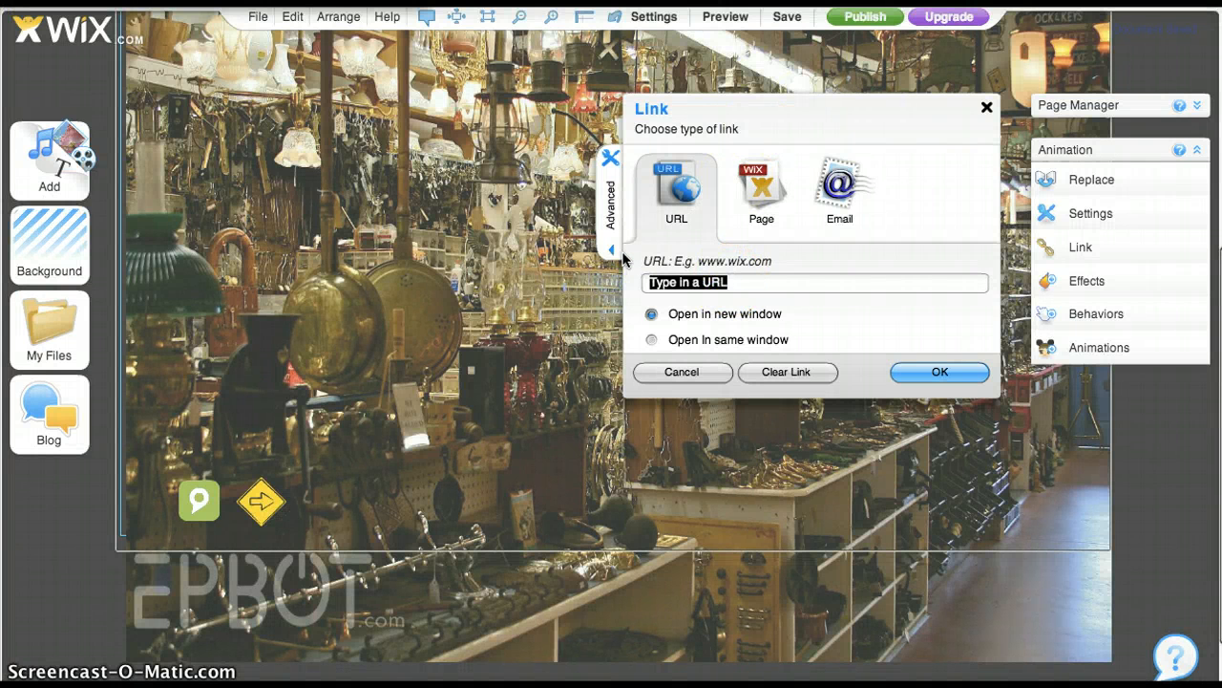
key("ctrl+v")
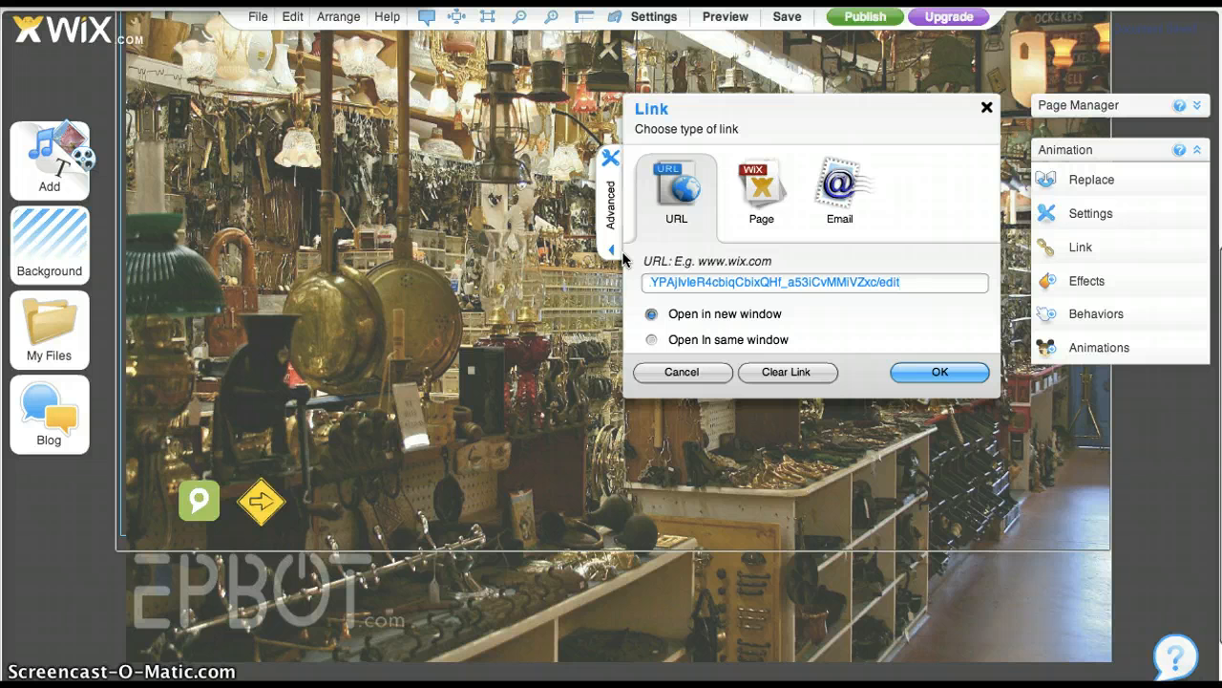
left_click(902, 369)
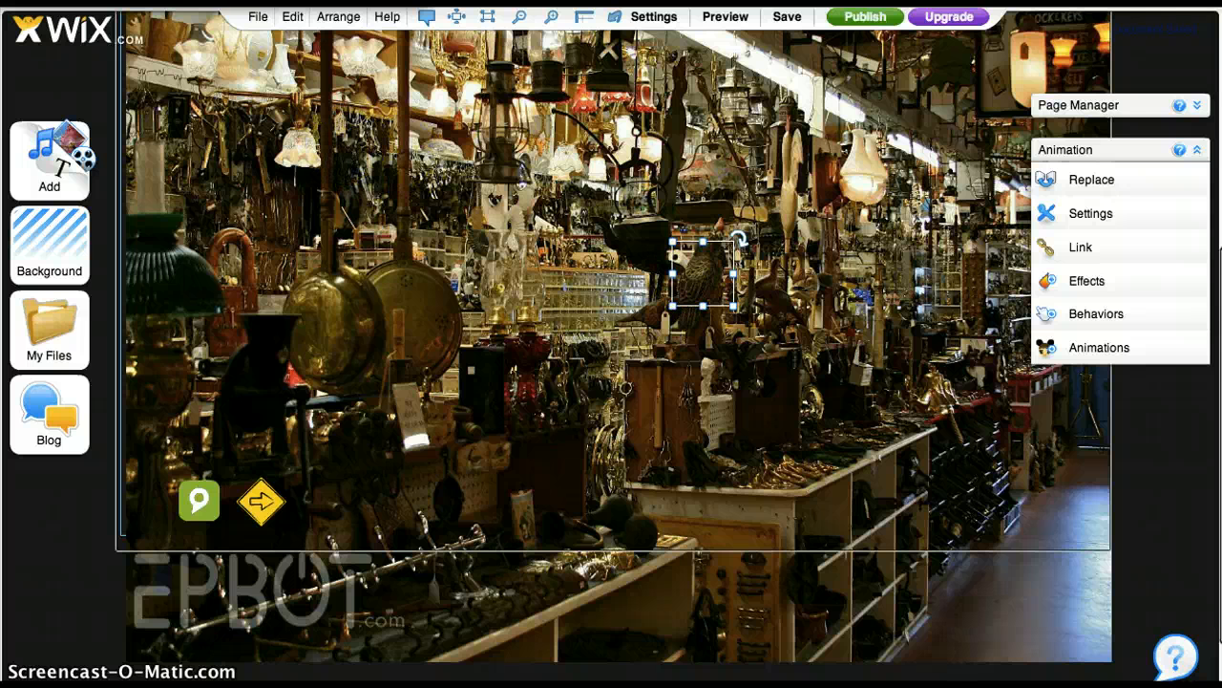
Add another animation from the Video Effects category to the antique shop page
left_click(57, 153)
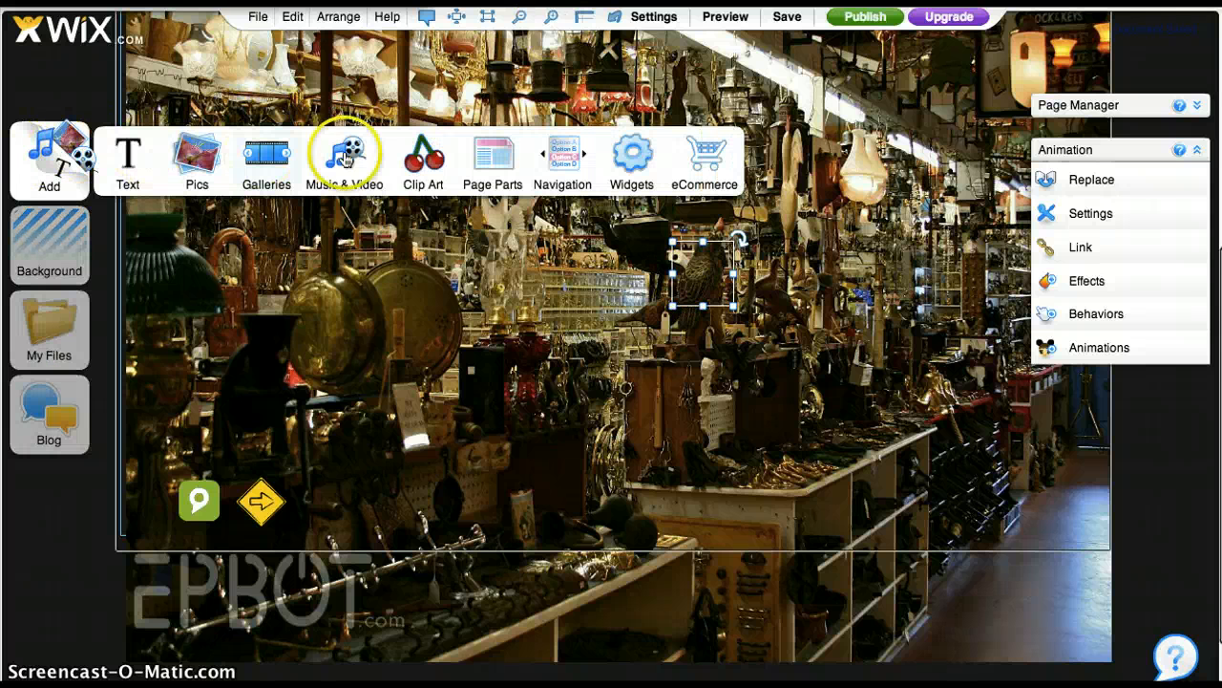
mouse_move(398, 165)
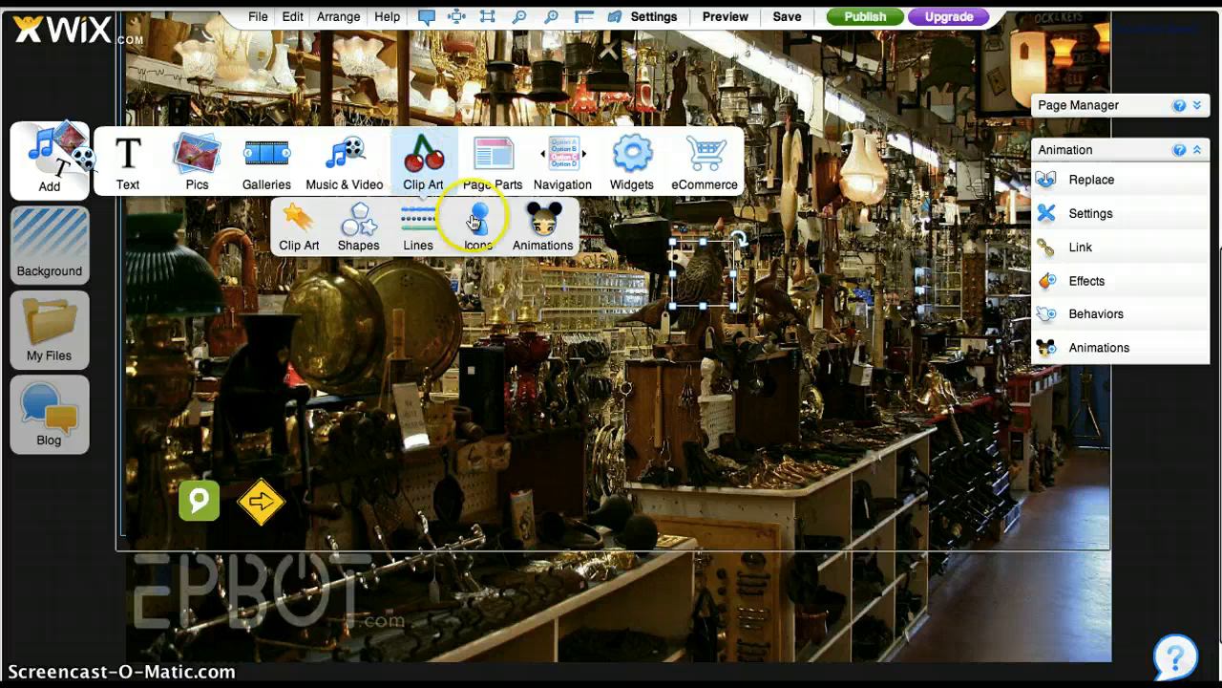
left_click(541, 229)
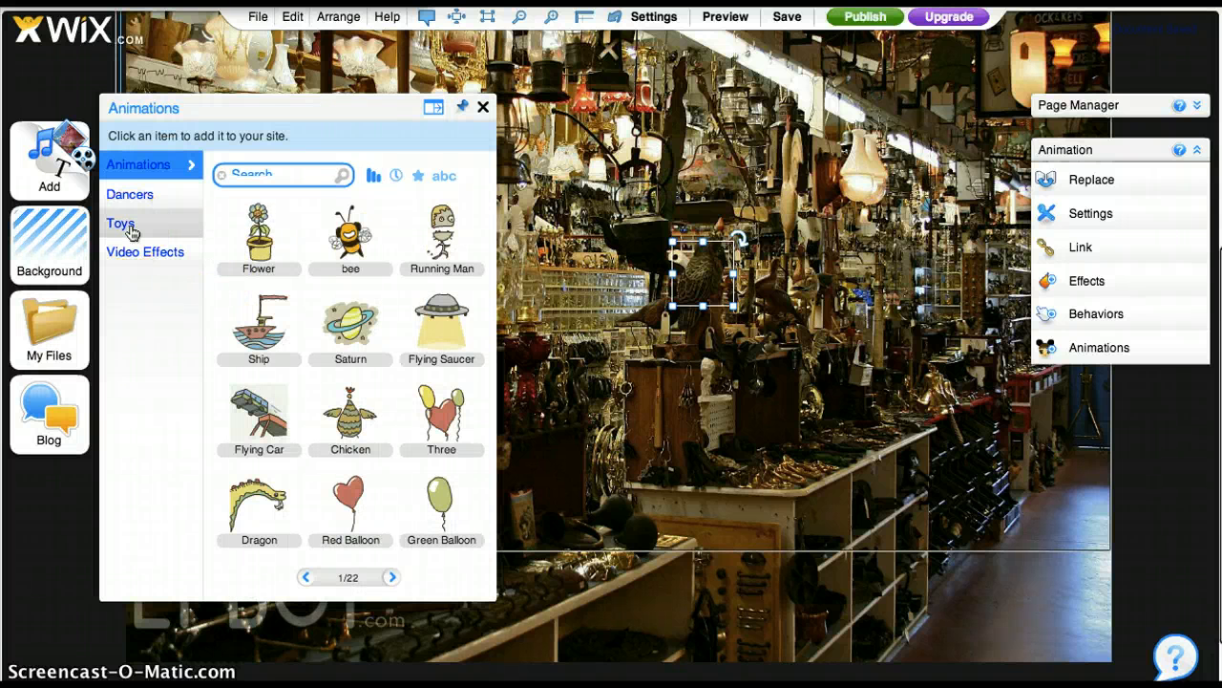
left_click(136, 246)
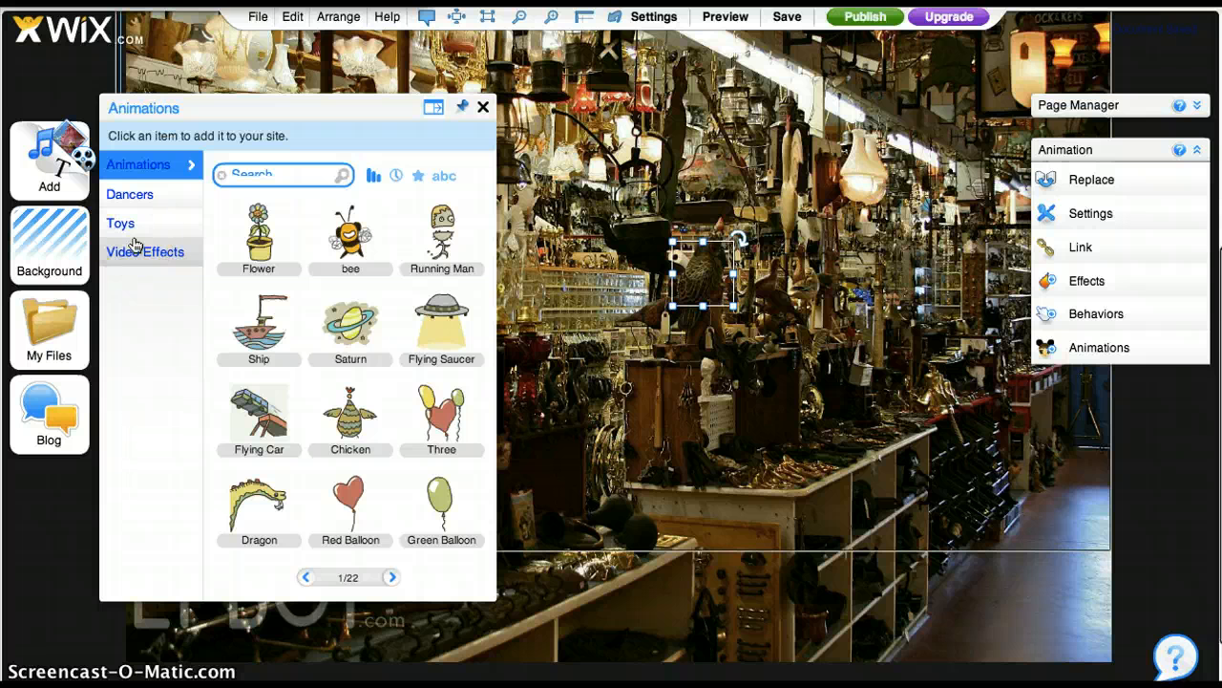
left_click(128, 250)
left_click(259, 227)
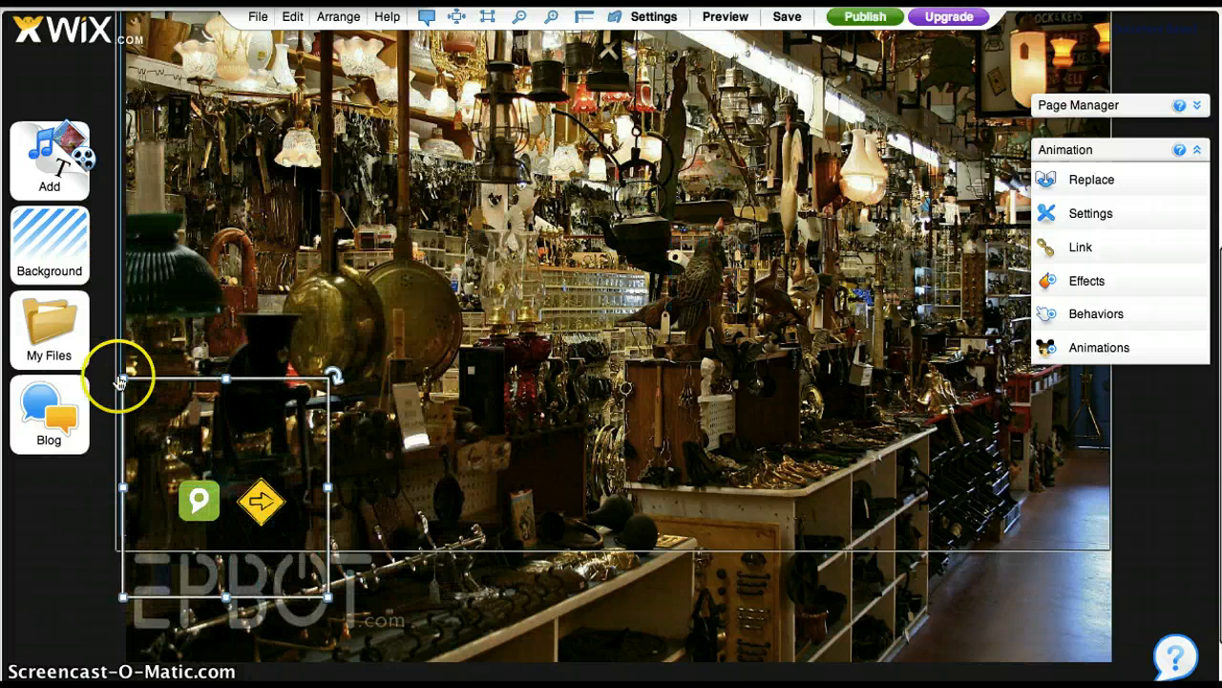
Shrink the new animation, place it over the right-hand hanging brass pan, and open its link settings
left_click_drag(118, 380, 426, 287)
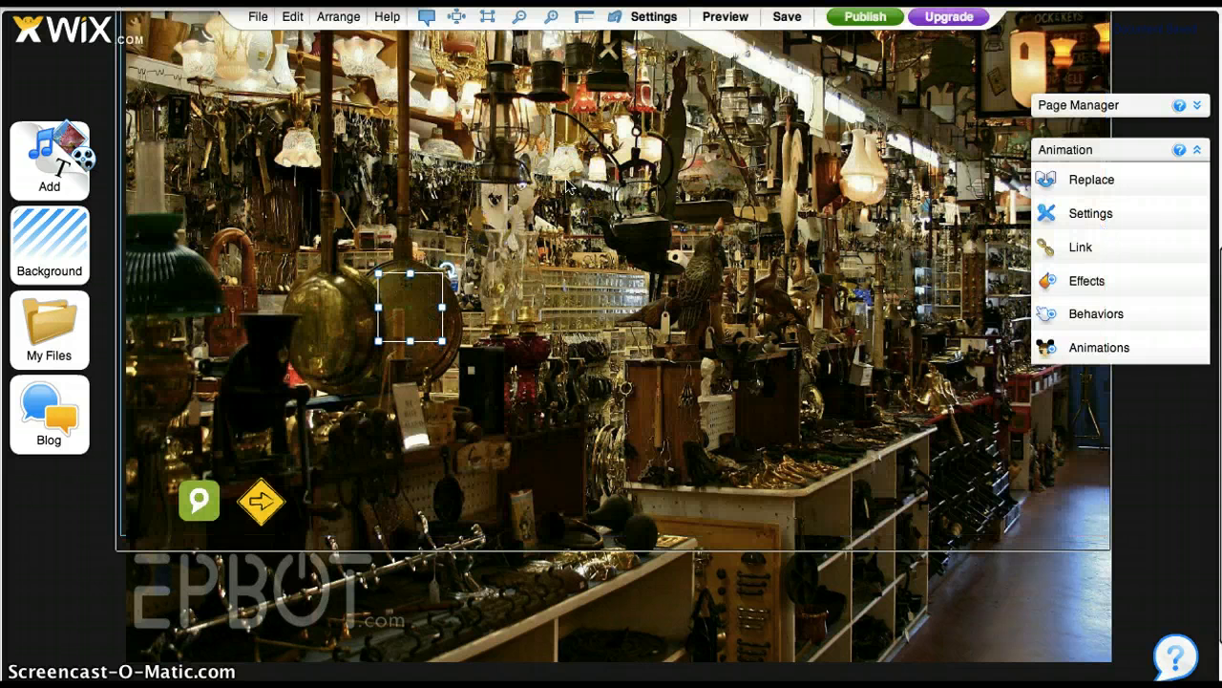
left_click(1081, 246)
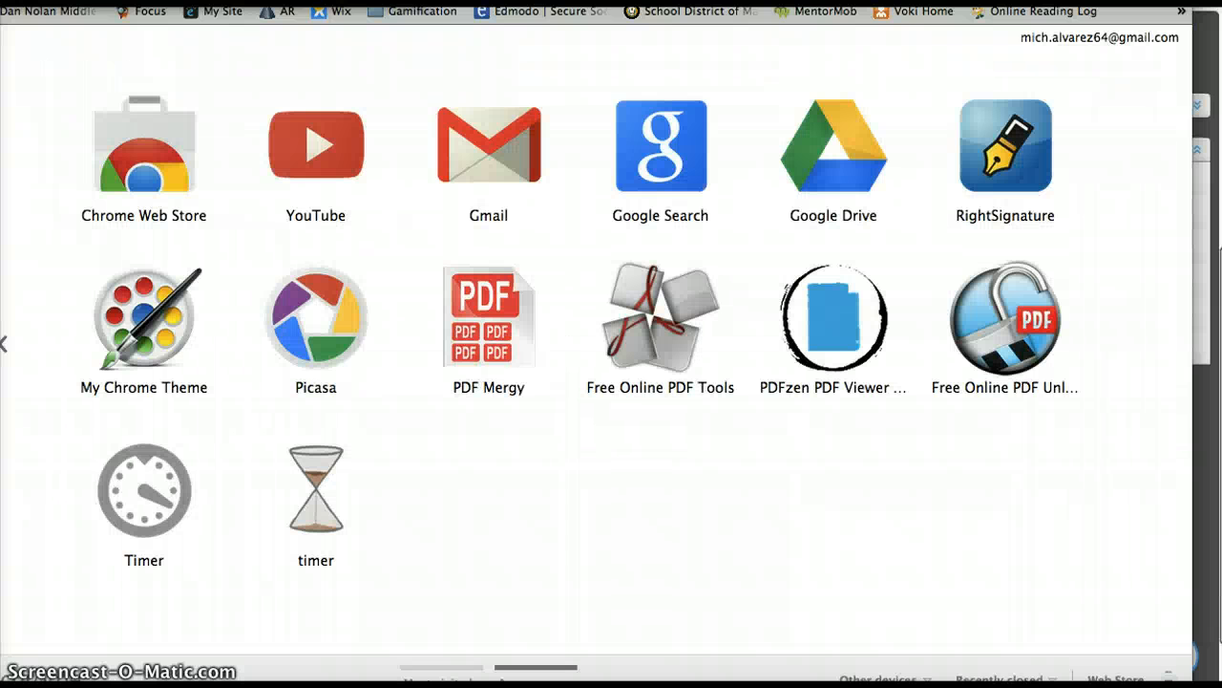
In a new browser tab, search Google for discovery education and open the Discovery Education website
type("diso")
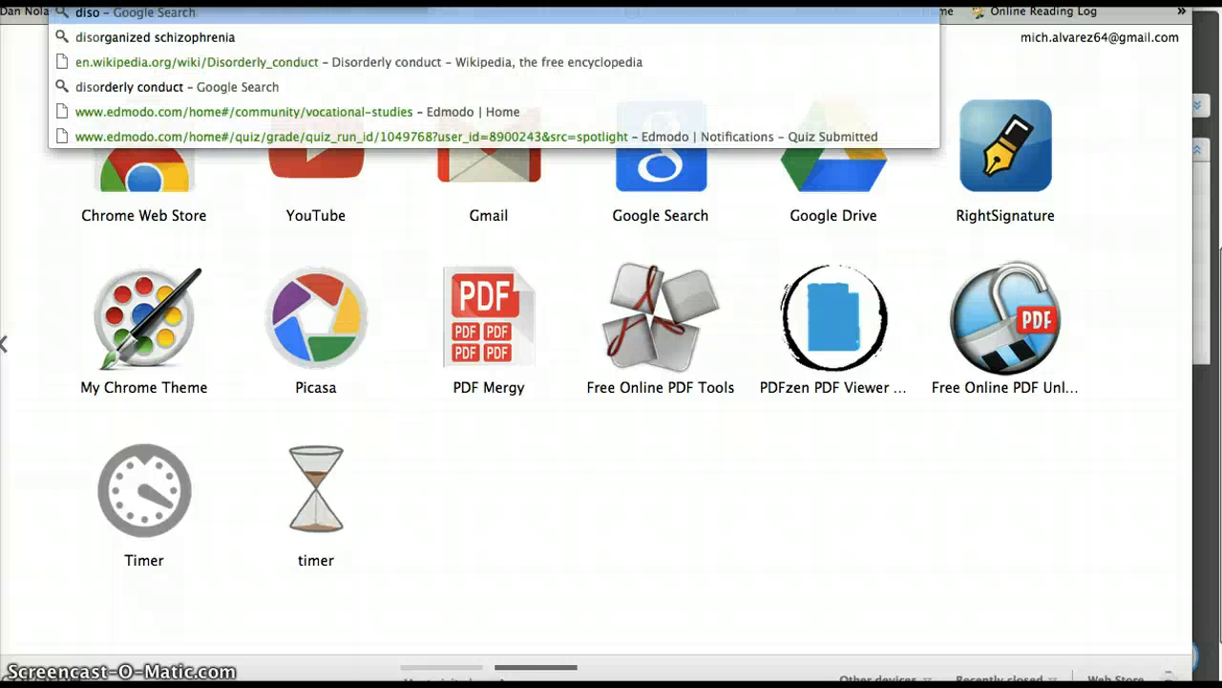
key("BackSpace")
key("BackSpace")
key("BackSpace")
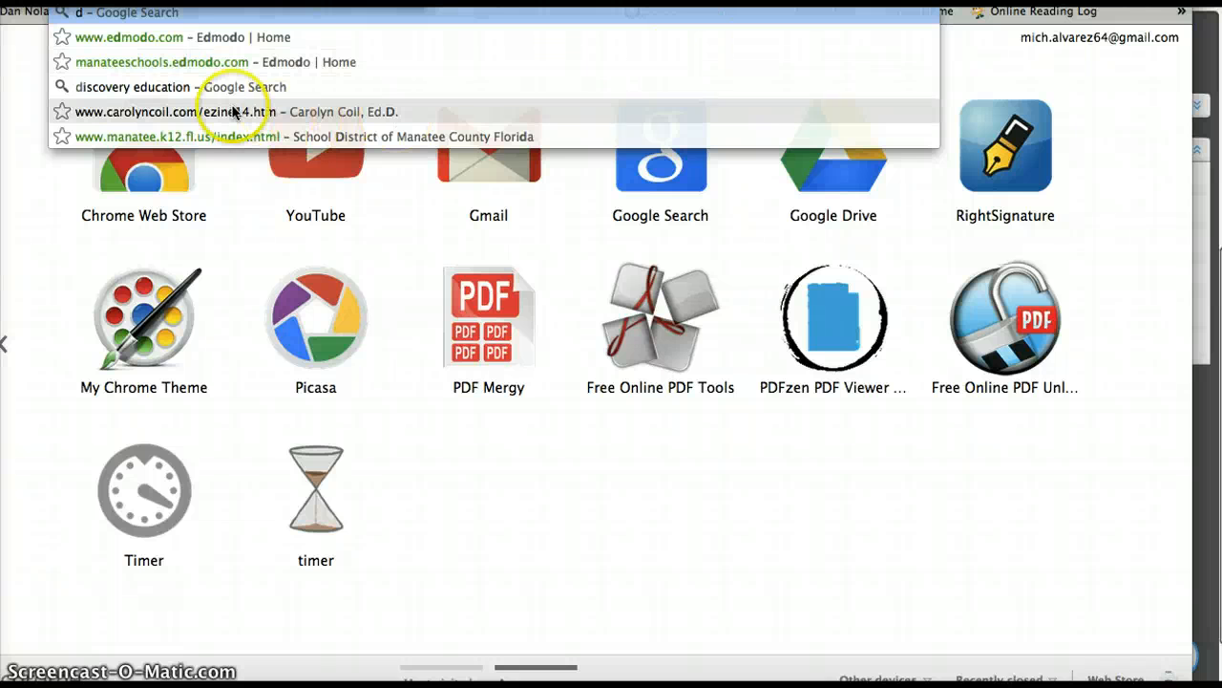
left_click(178, 84)
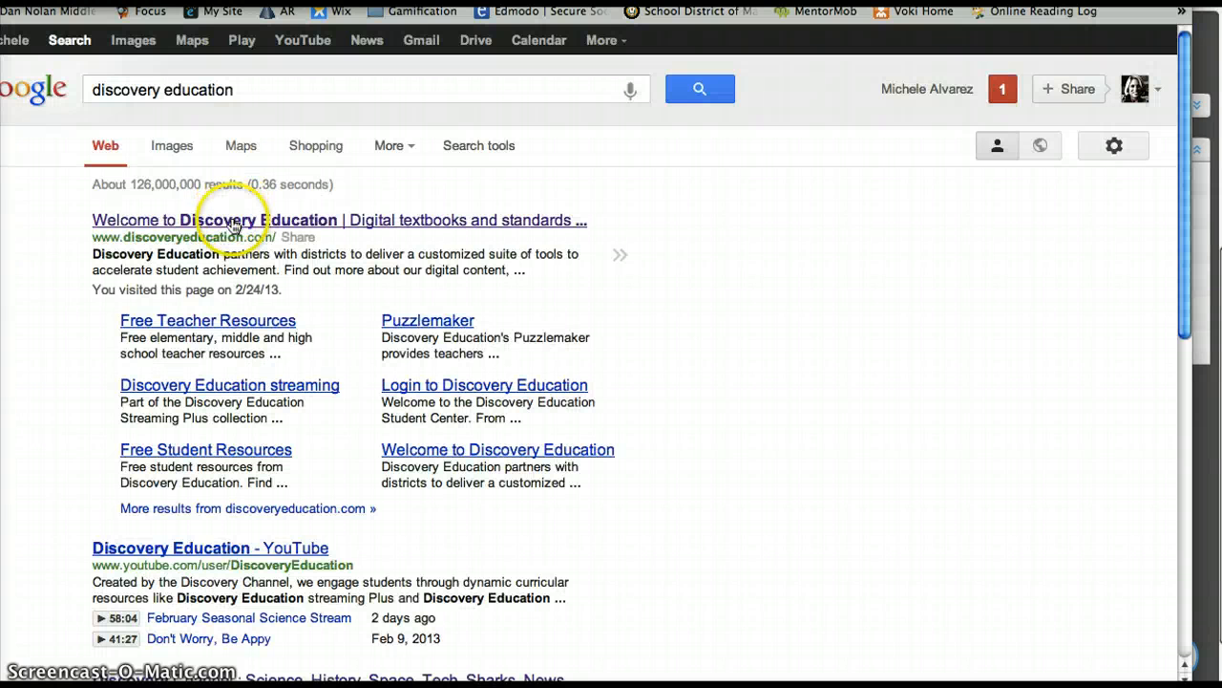
left_click(210, 225)
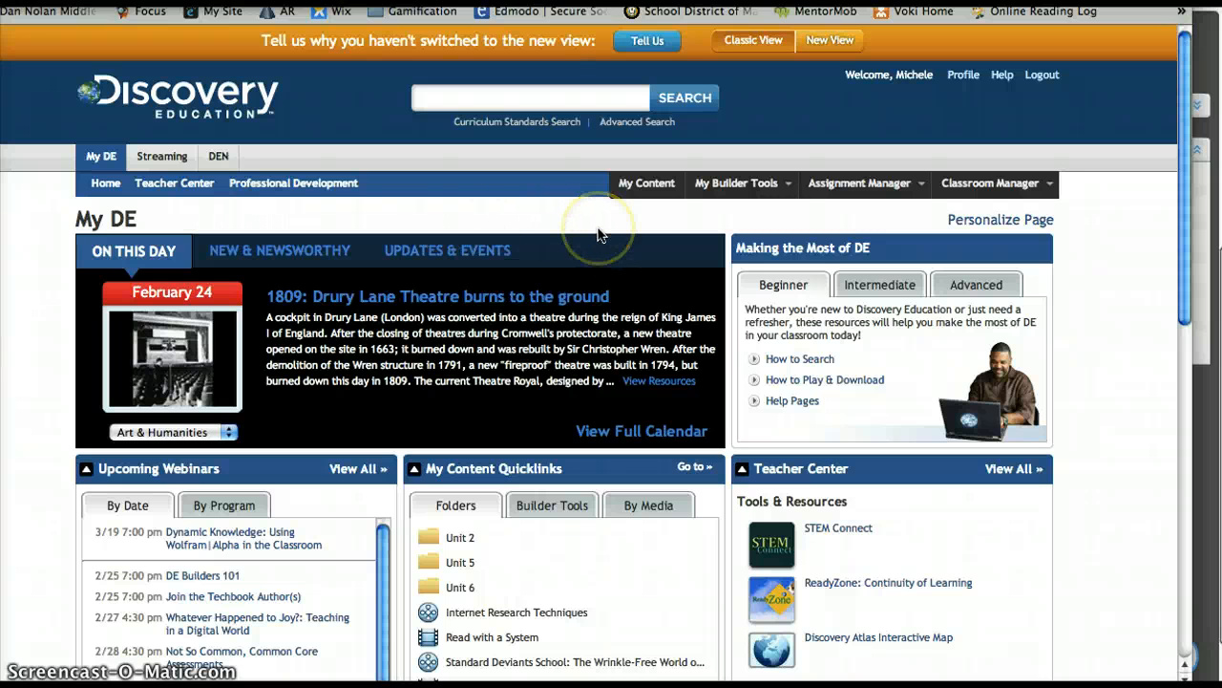
Open the Ancient Egypt collection from the Unit 5 folder in My Content and show its Ancient Egypt video segment
left_click(655, 185)
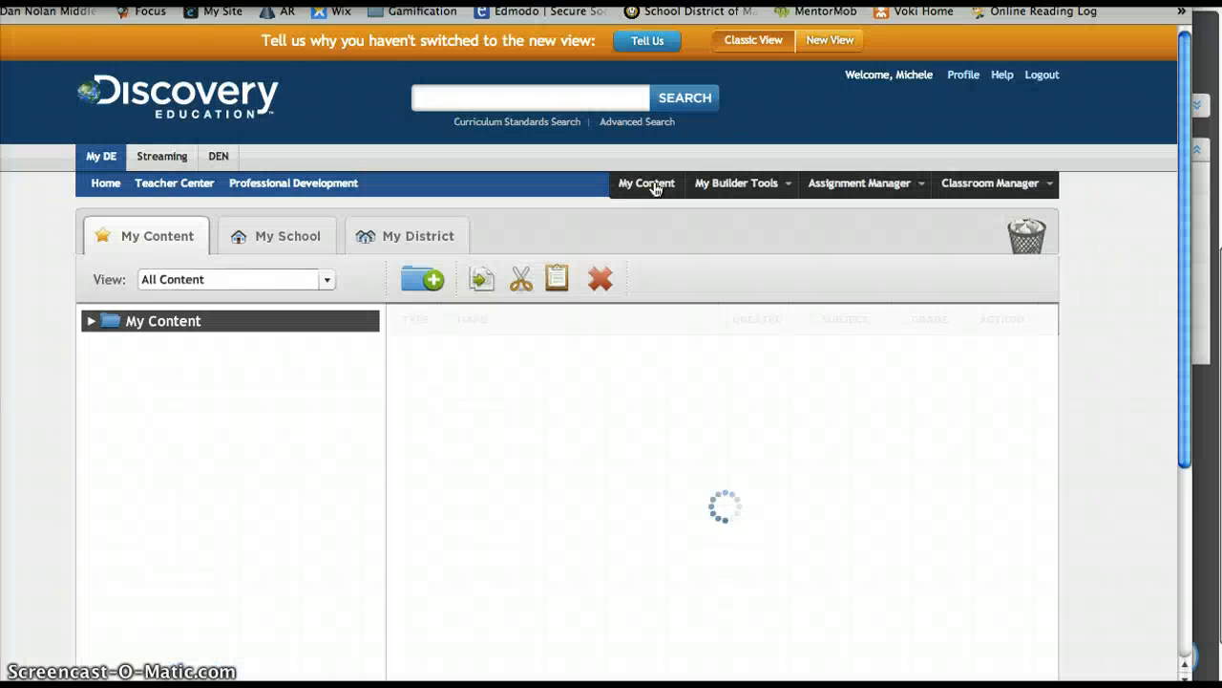
left_click(158, 373)
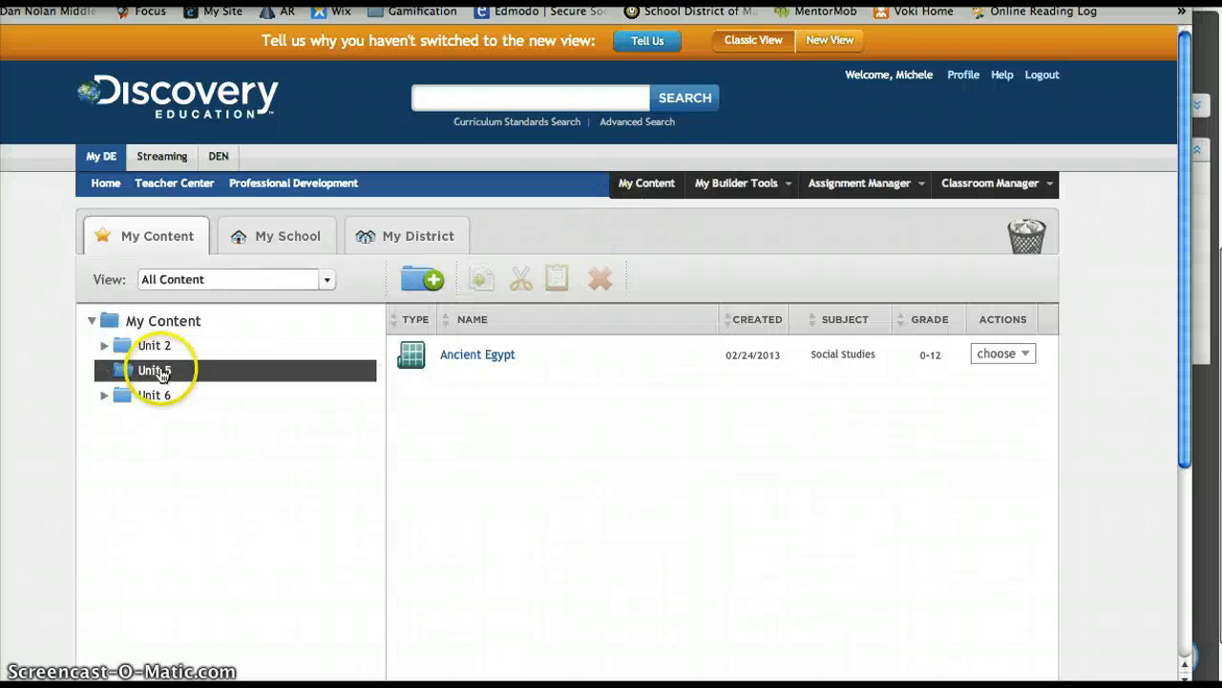
left_click(412, 366)
left_click(470, 361)
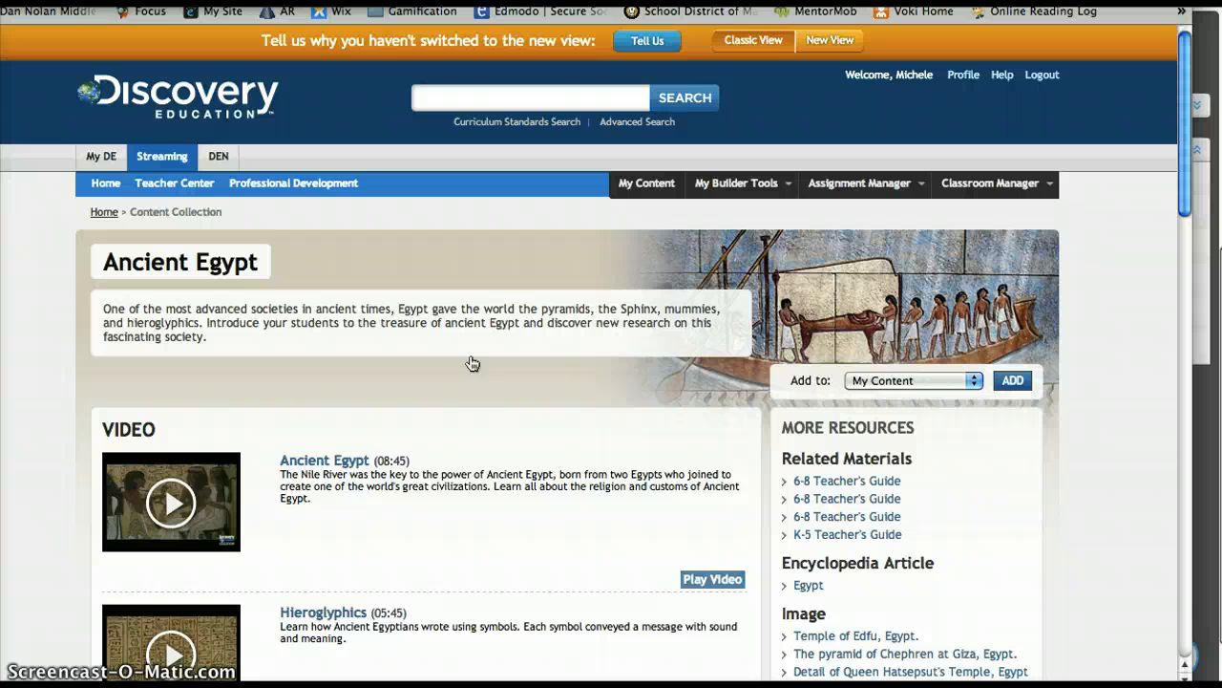
left_click(341, 463)
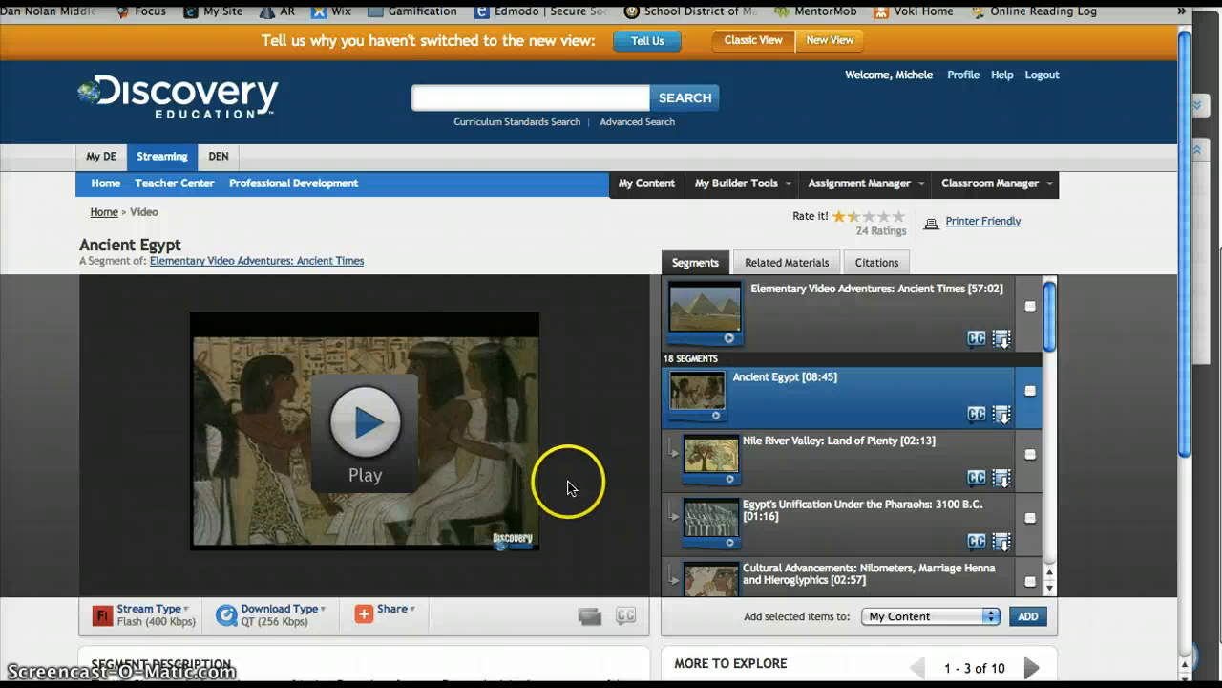
Show the sharing options of the Ancient Egypt video and copy its direct link
left_click(368, 618)
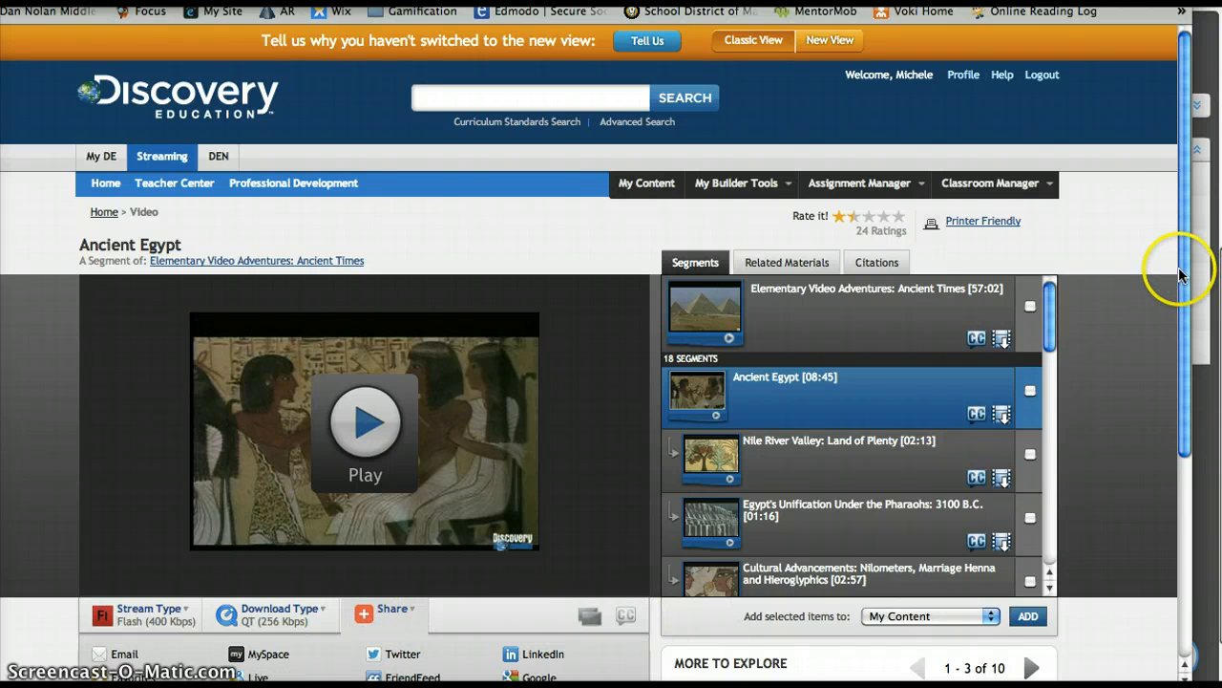
left_click_drag(1185, 279, 1184, 372)
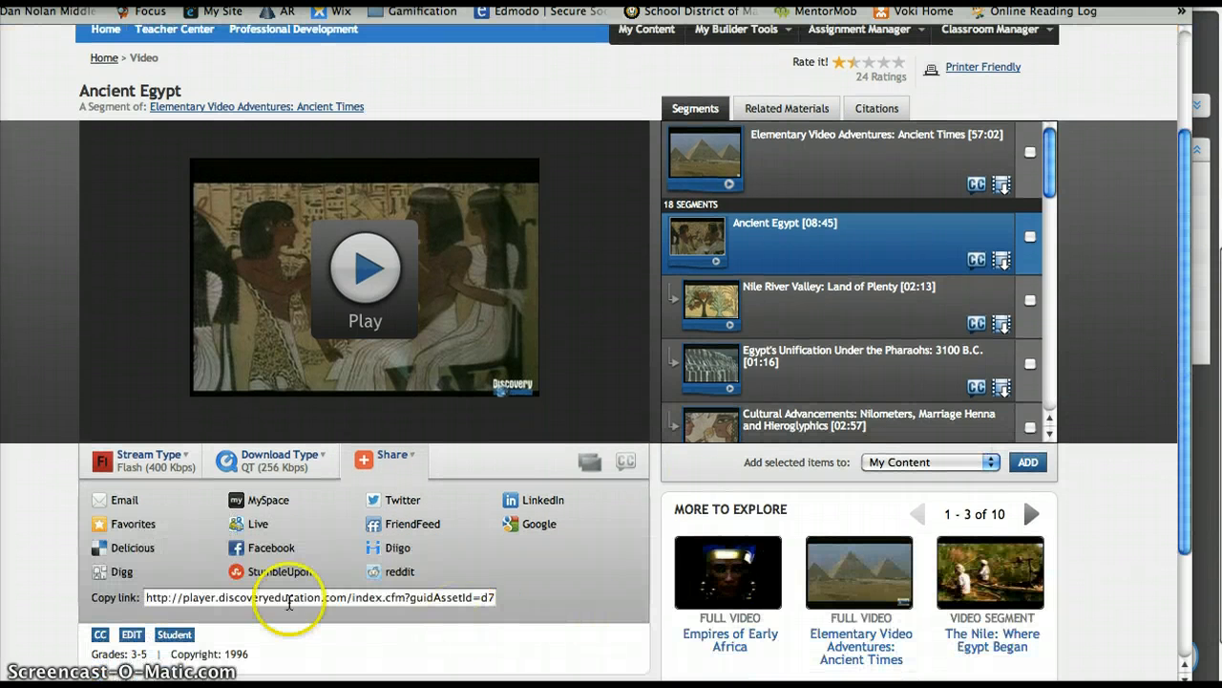
left_click(245, 599)
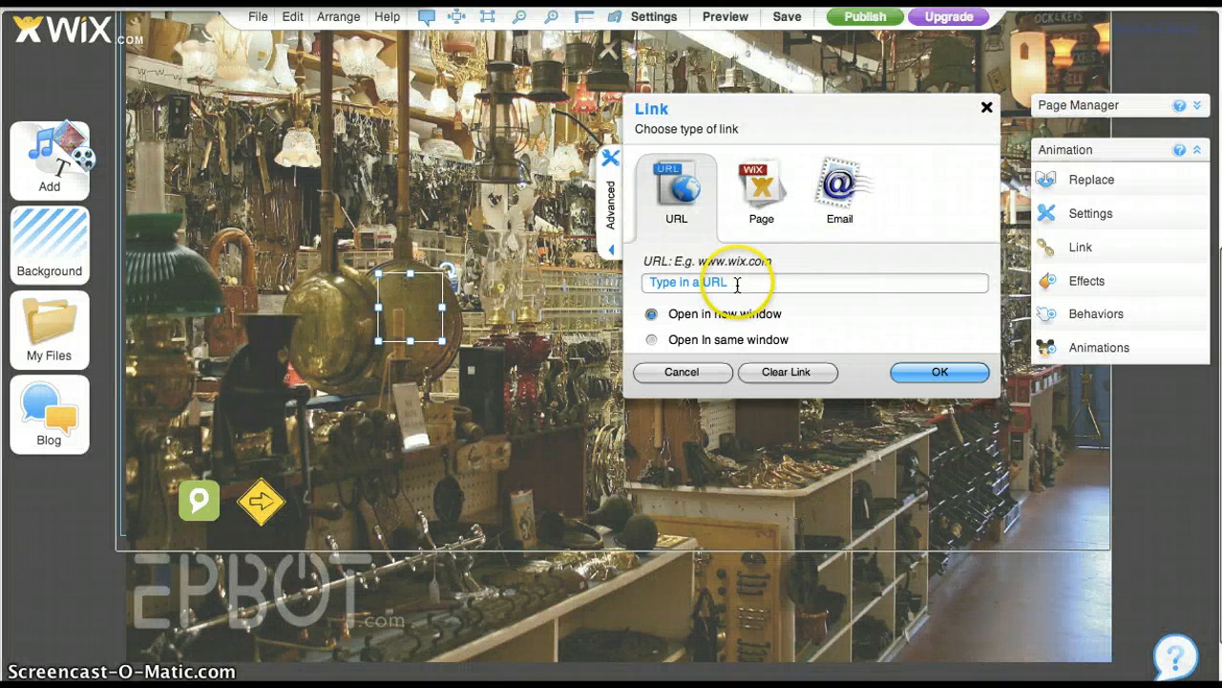
Back in Wix, link the animation on the brass pan to the copied video URL, set to open in a new window
left_click_drag(739, 284, 635, 283)
key("super+v")
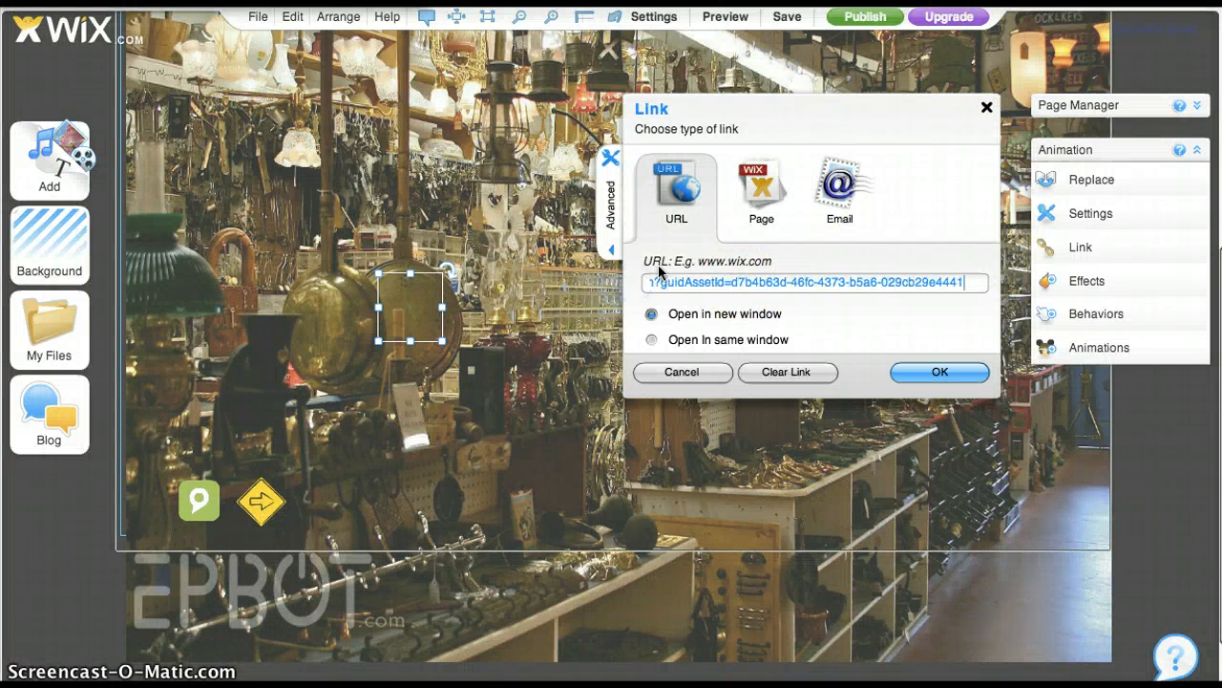
left_click(940, 374)
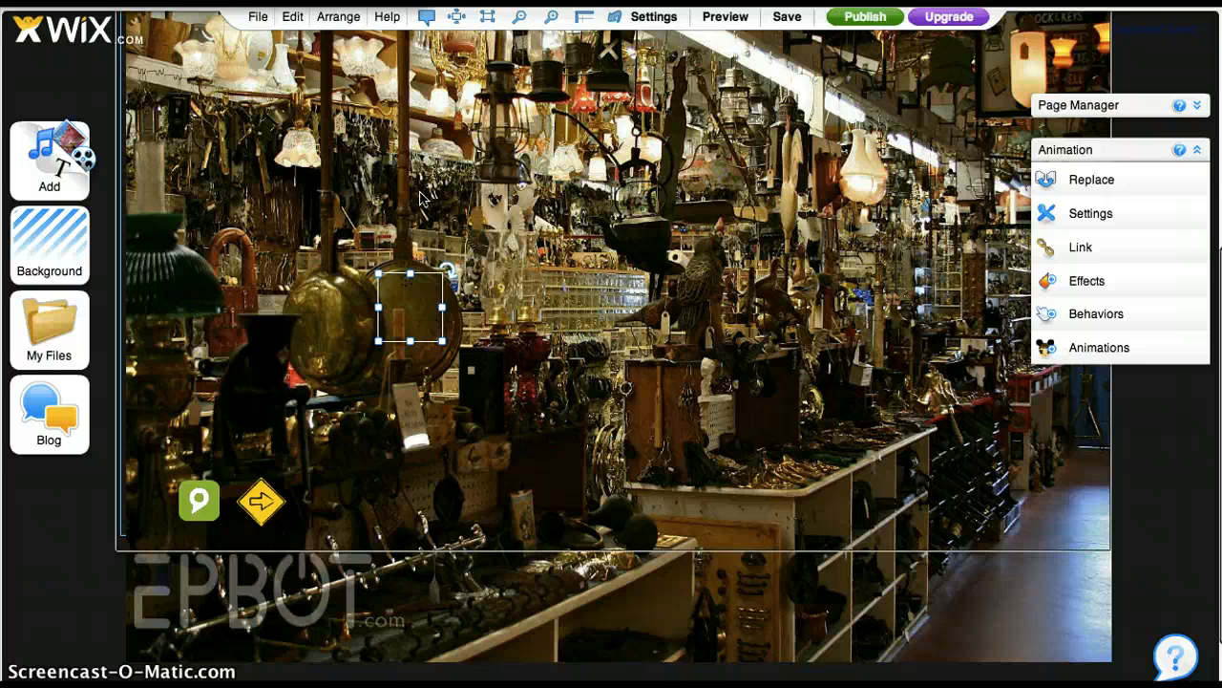
Publish the website and open its live address in the browser
left_click(854, 21)
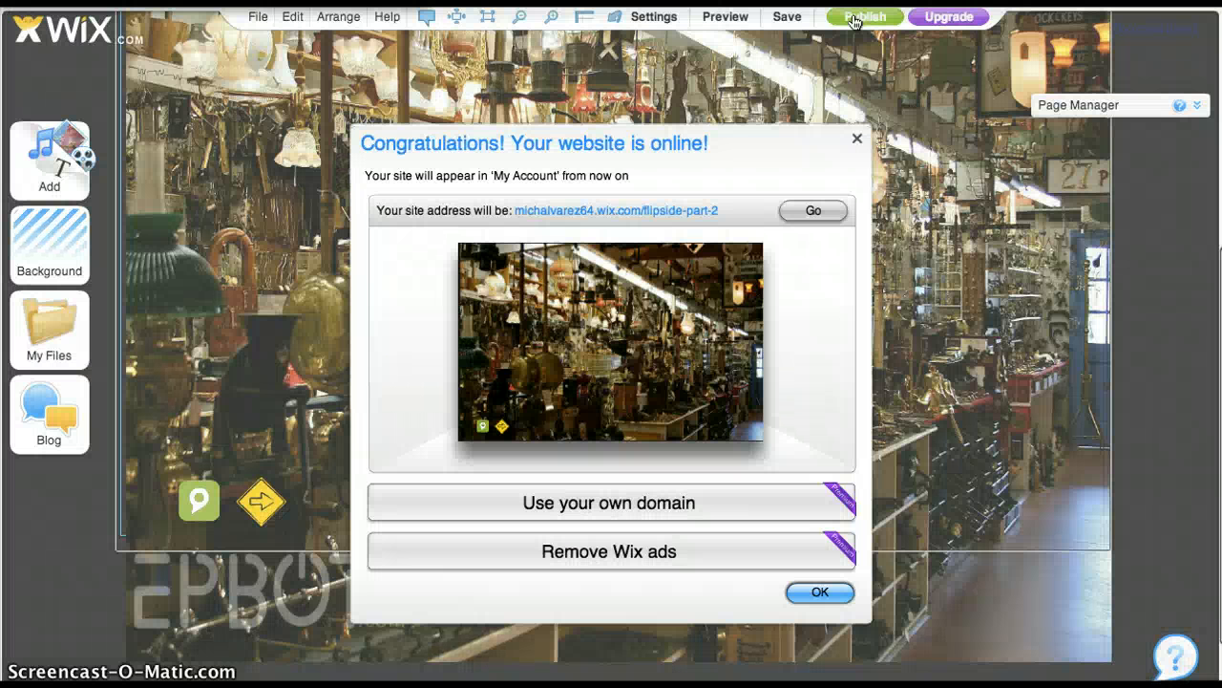
left_click(813, 212)
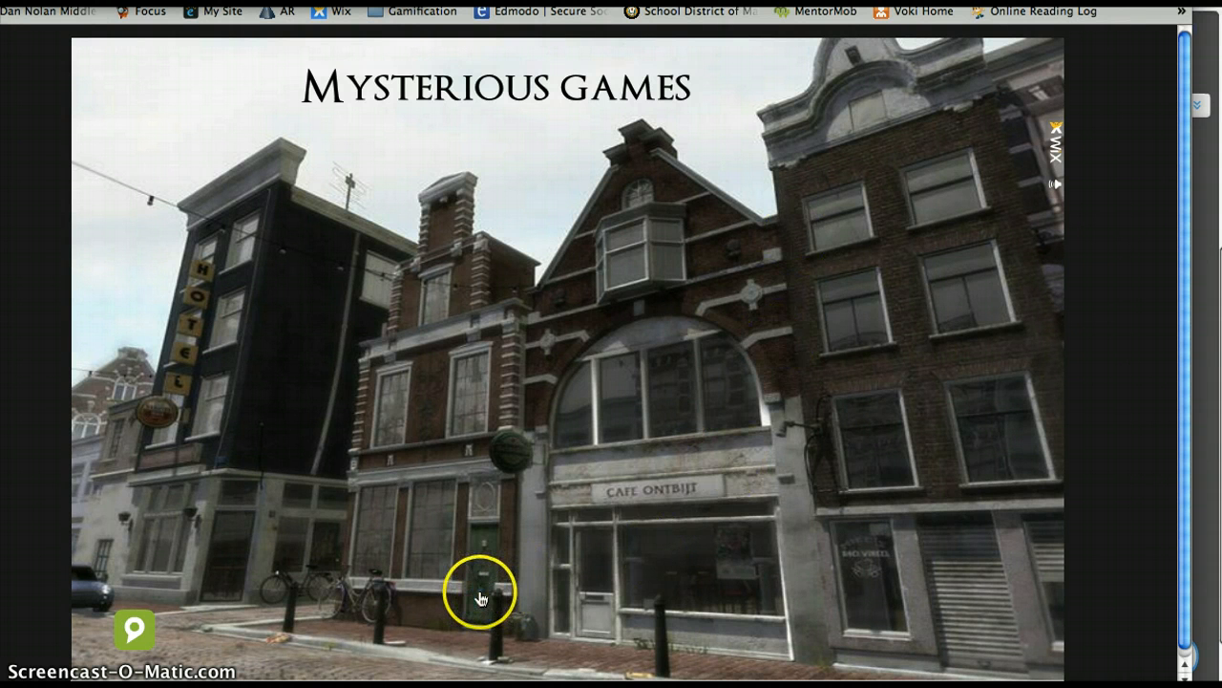
Test the green marker icon on the Mysterious Games page, try spots on the linked map page, and return to the street scene
left_click(131, 632)
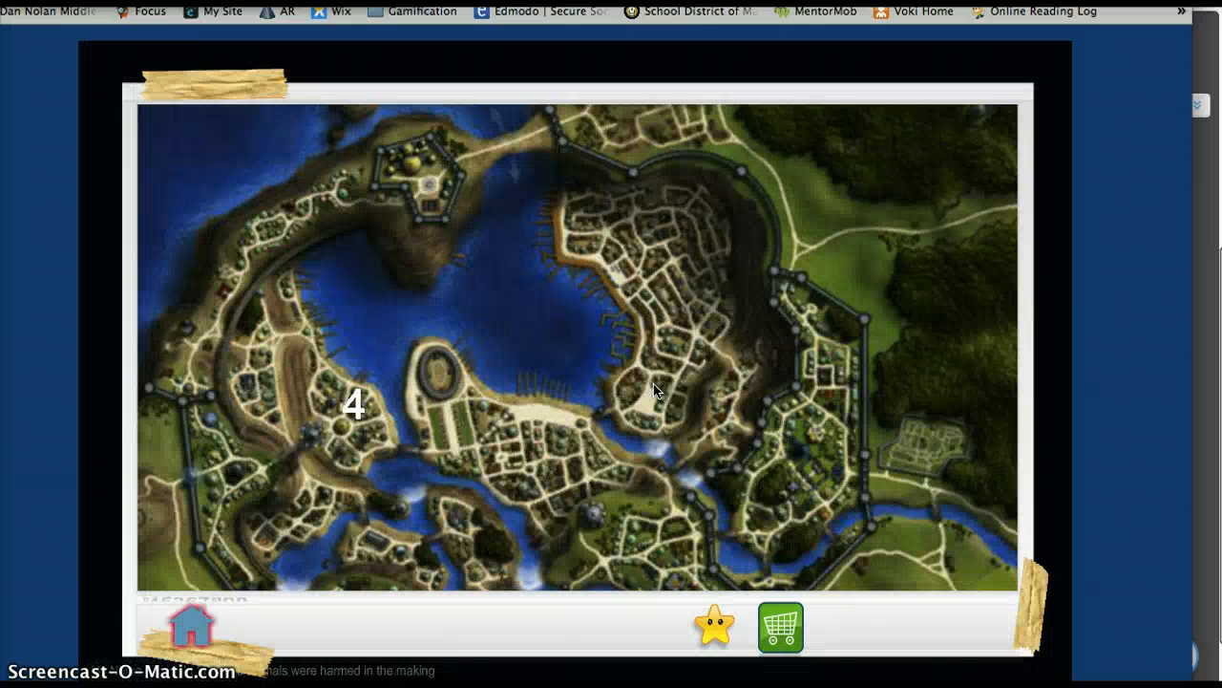
left_click(636, 390)
left_click(459, 449)
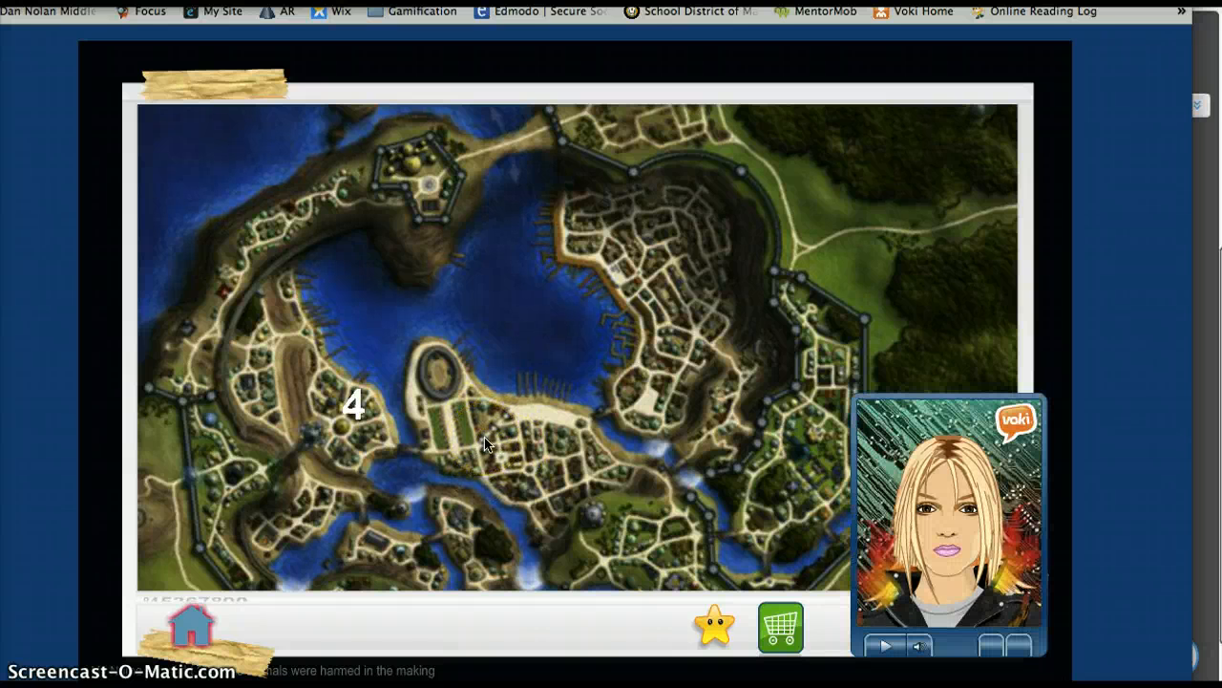
left_click(477, 417)
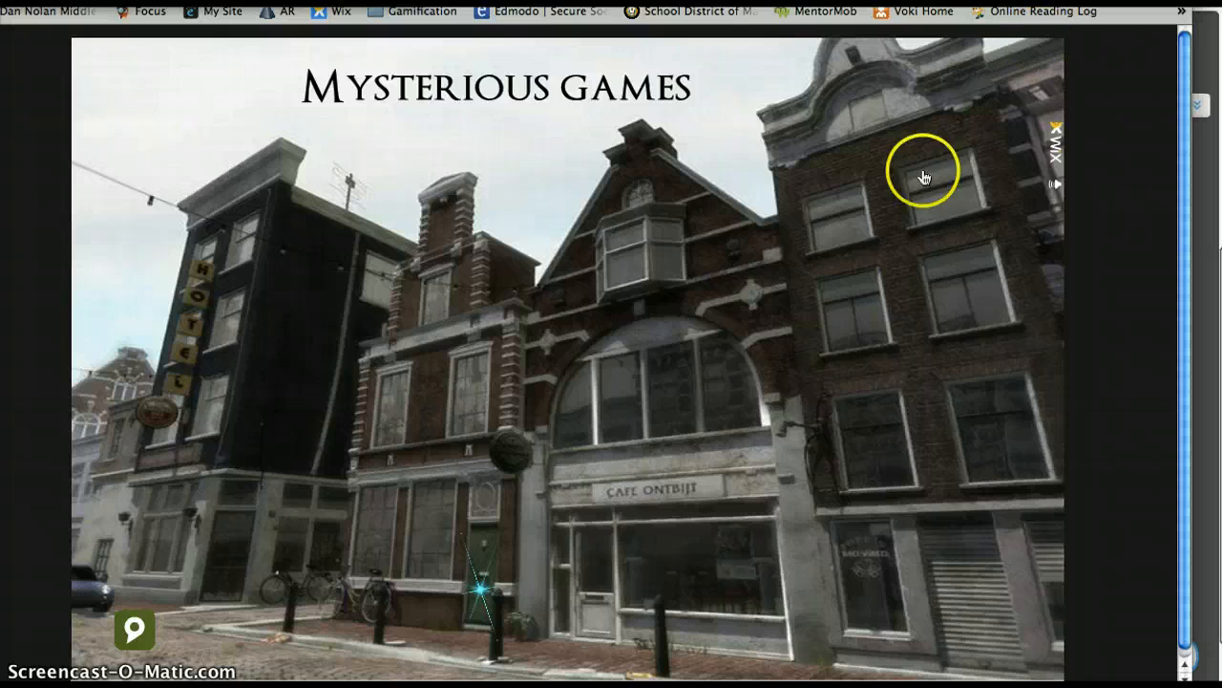
Enter the antique shop through the sparkle on the green door and test the linked spots on the brass pan and the bird figure
left_click(482, 590)
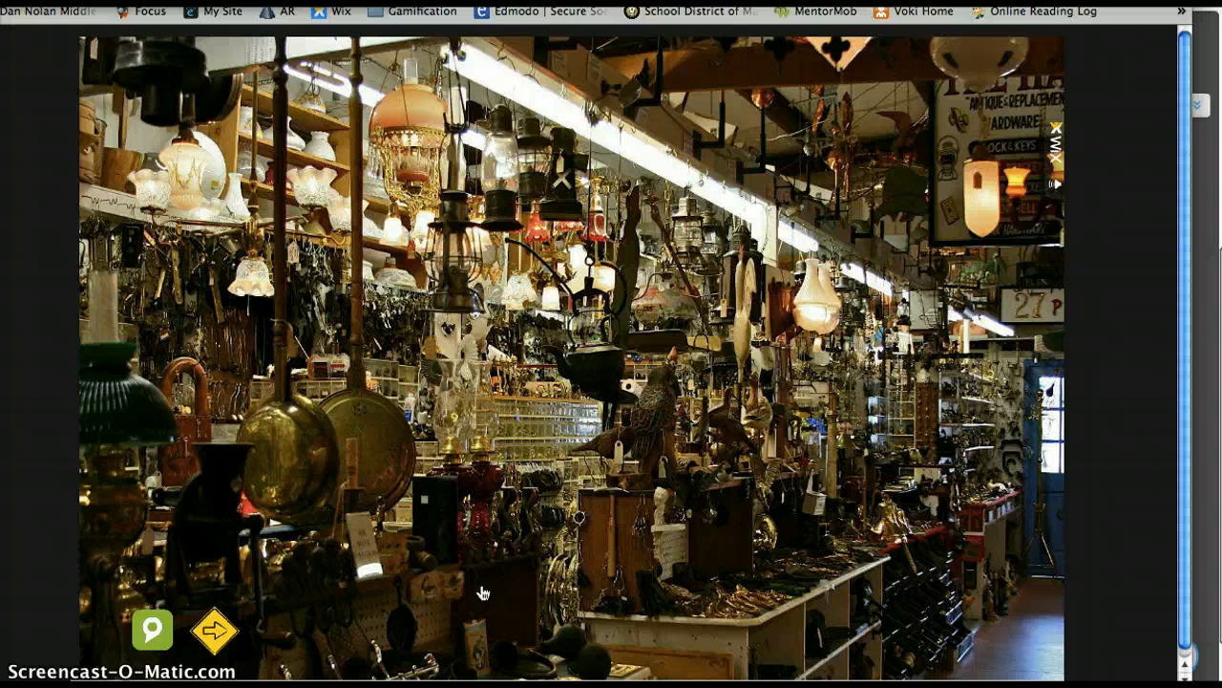
left_click(364, 440)
left_click(654, 406)
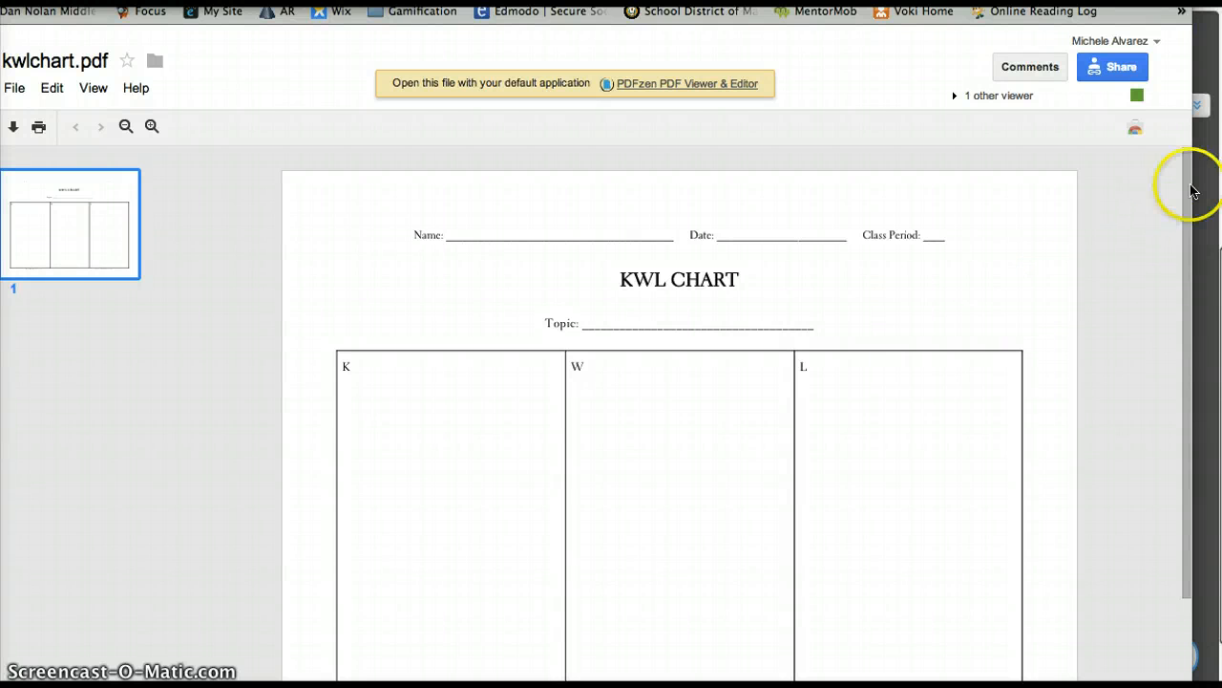
Leave the KWL chart, return to the Wix editor, and dismiss the publishing confirmation
left_click(1192, 191)
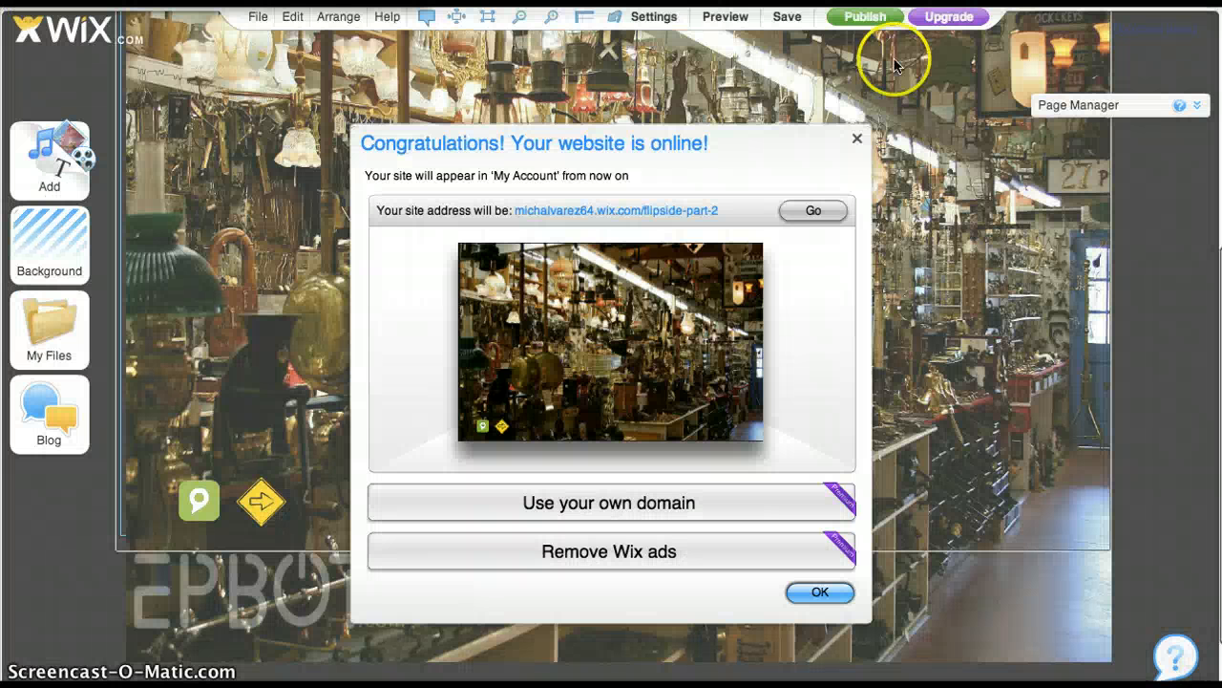
left_click(859, 143)
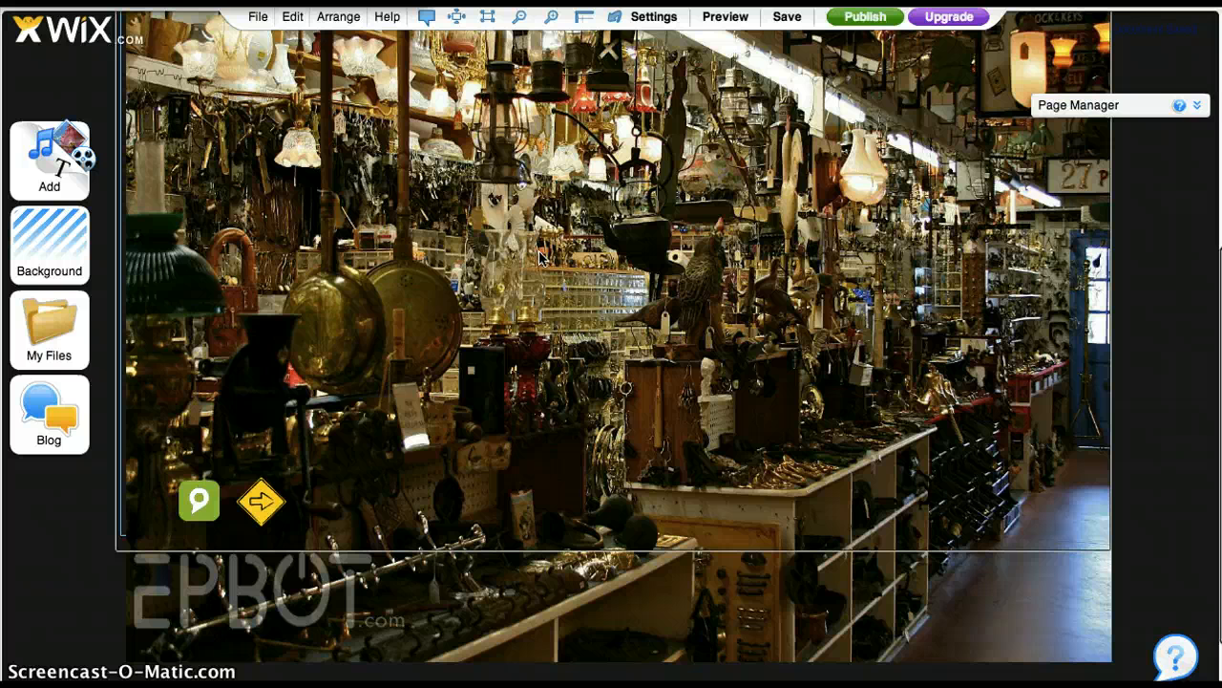
left_click(477, 260)
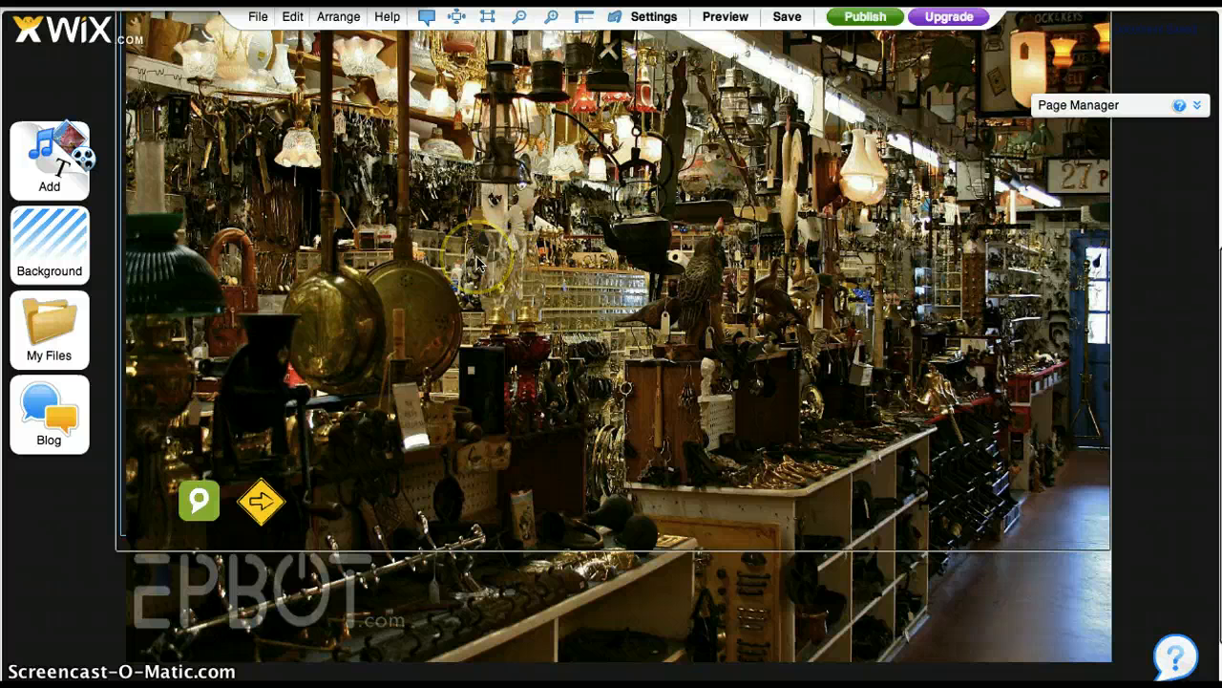